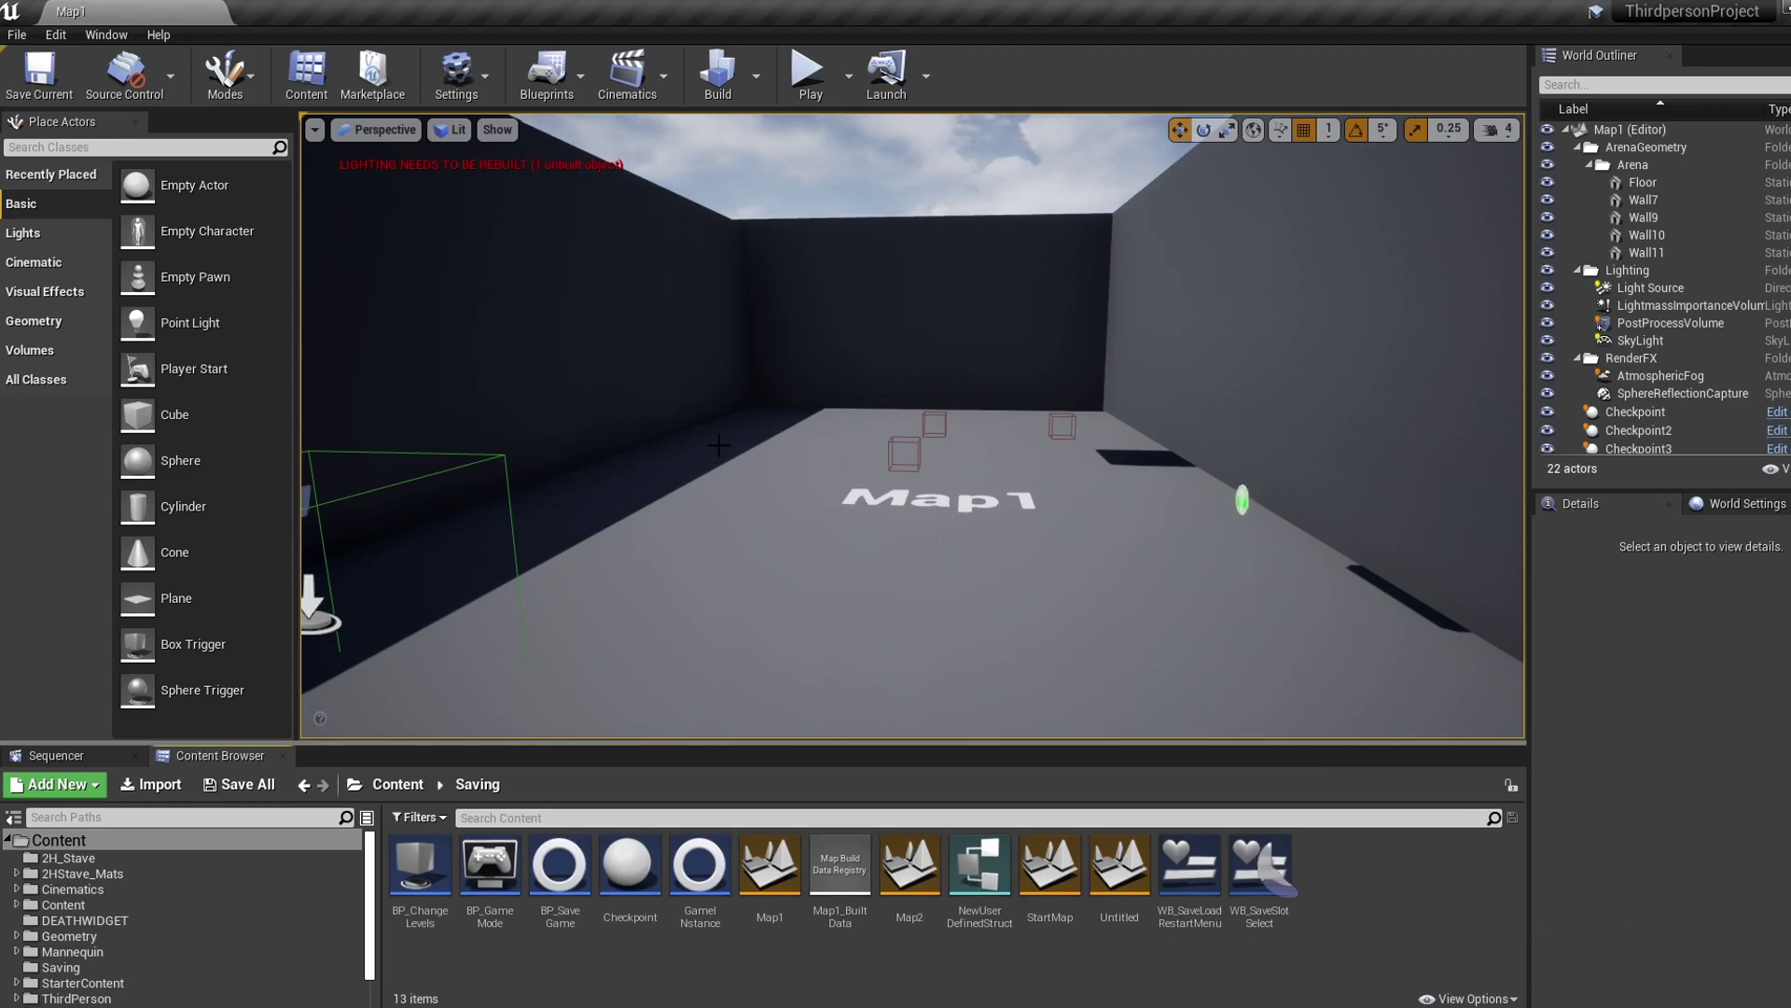
Rebuild the lighting for all levels of Map1 from the Build options.
left_click(756, 100)
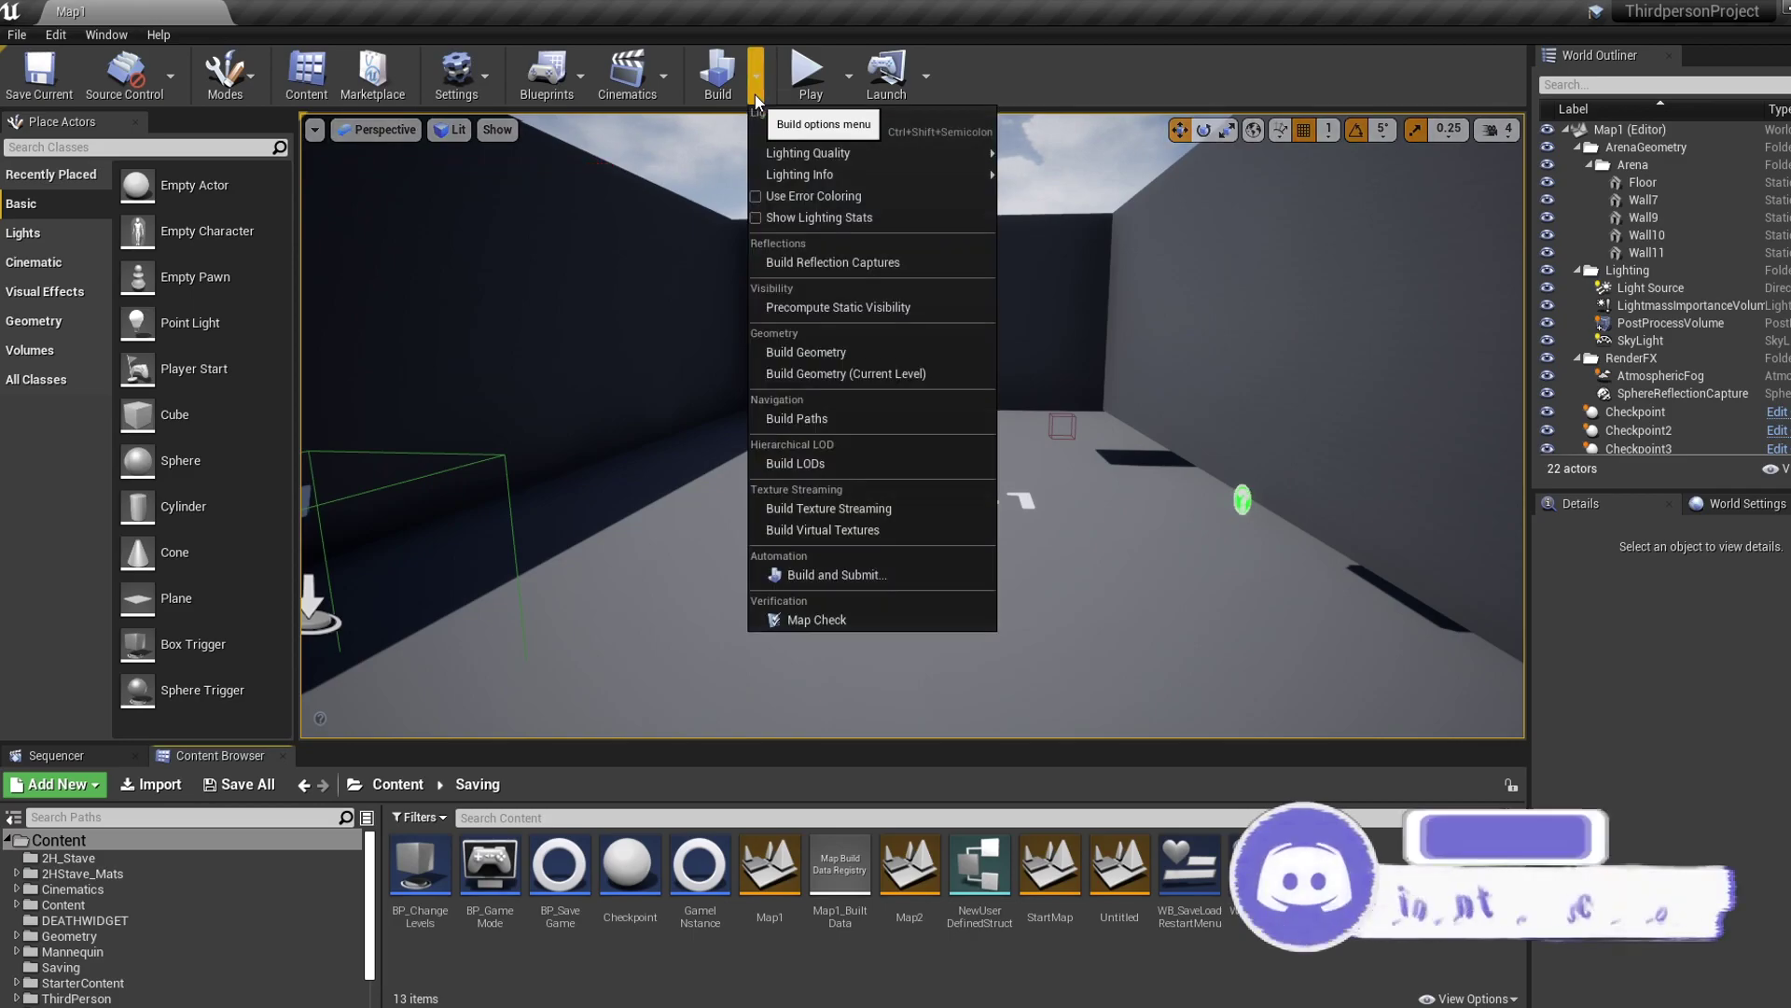
left_click(756, 100)
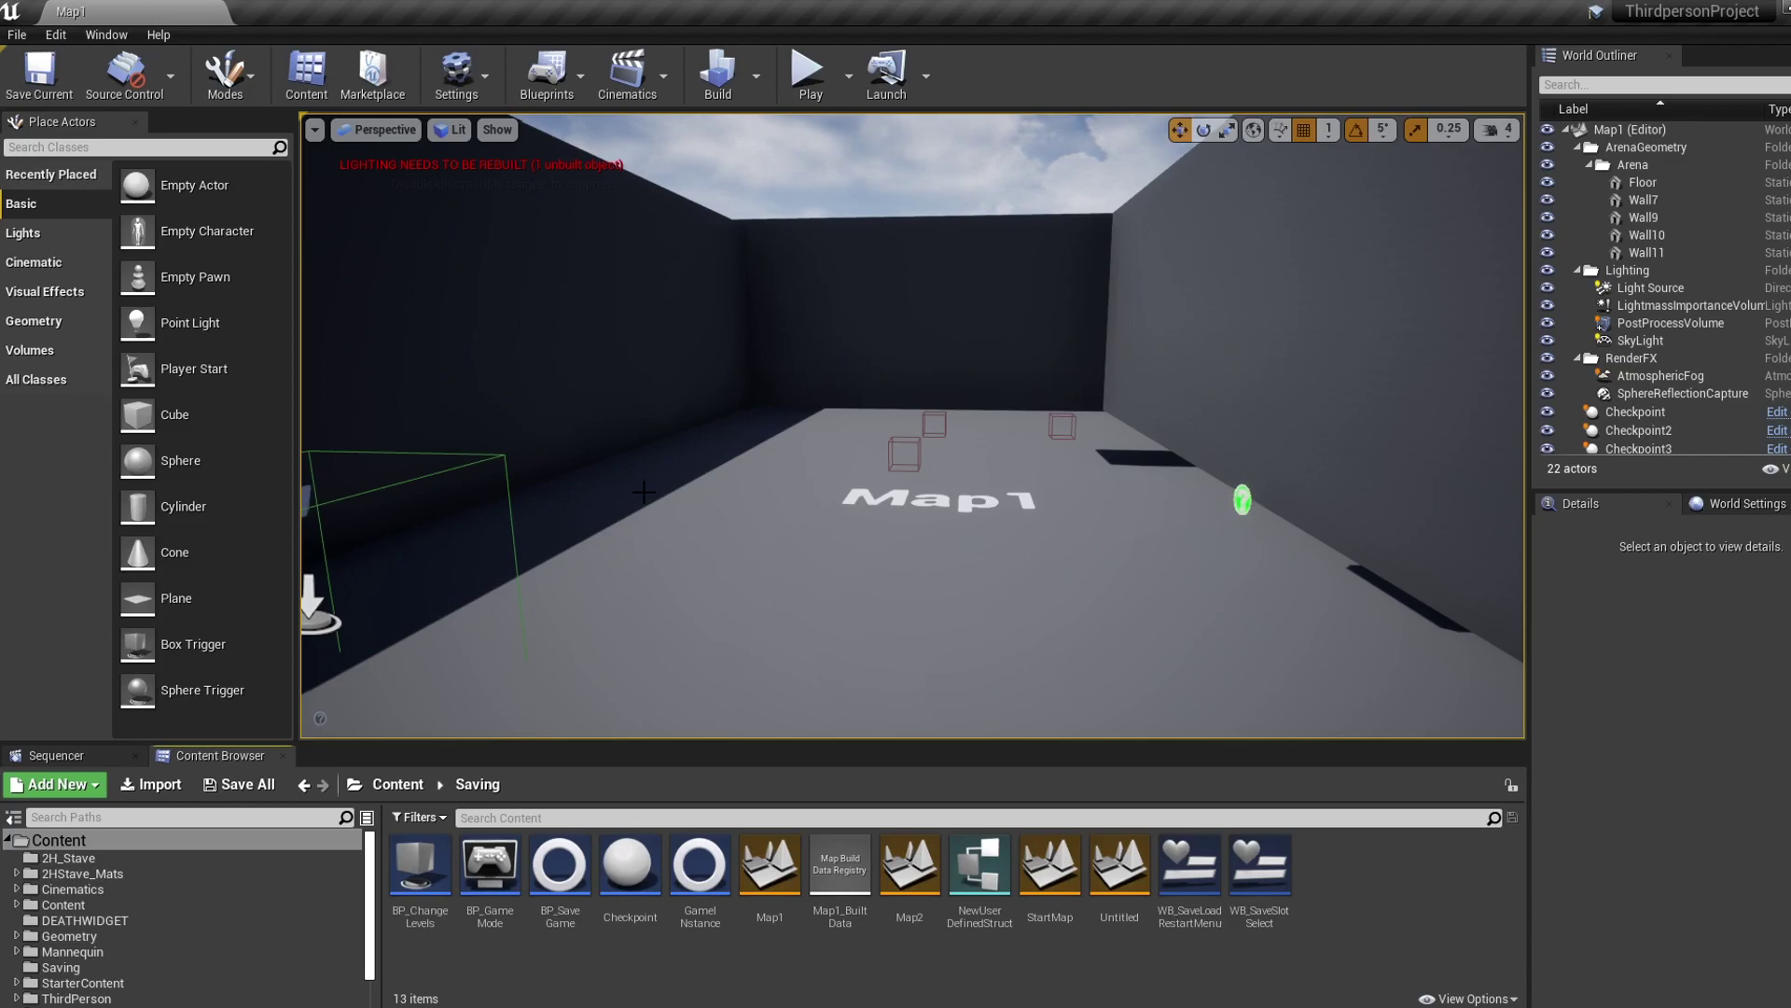
left_click(755, 75)
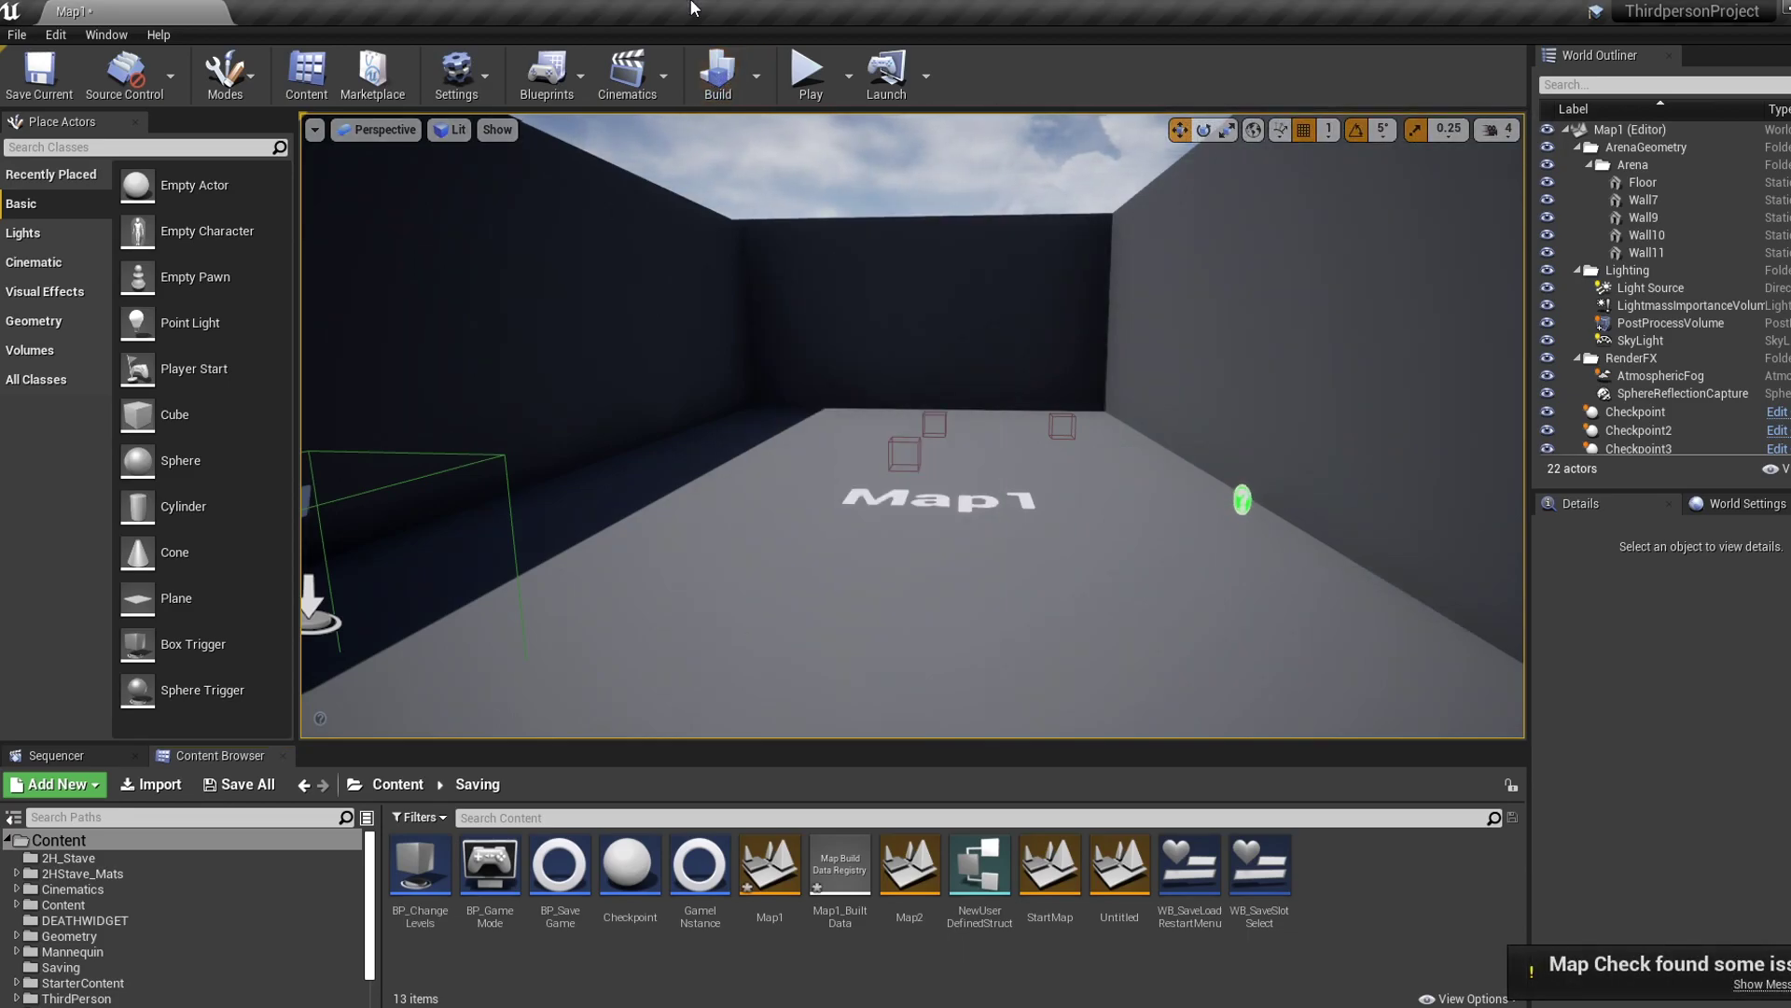
Open the project's Packaging Settings from File > Package Project and expand the platform packaging options.
left_click(17, 35)
mouse_move(94, 359)
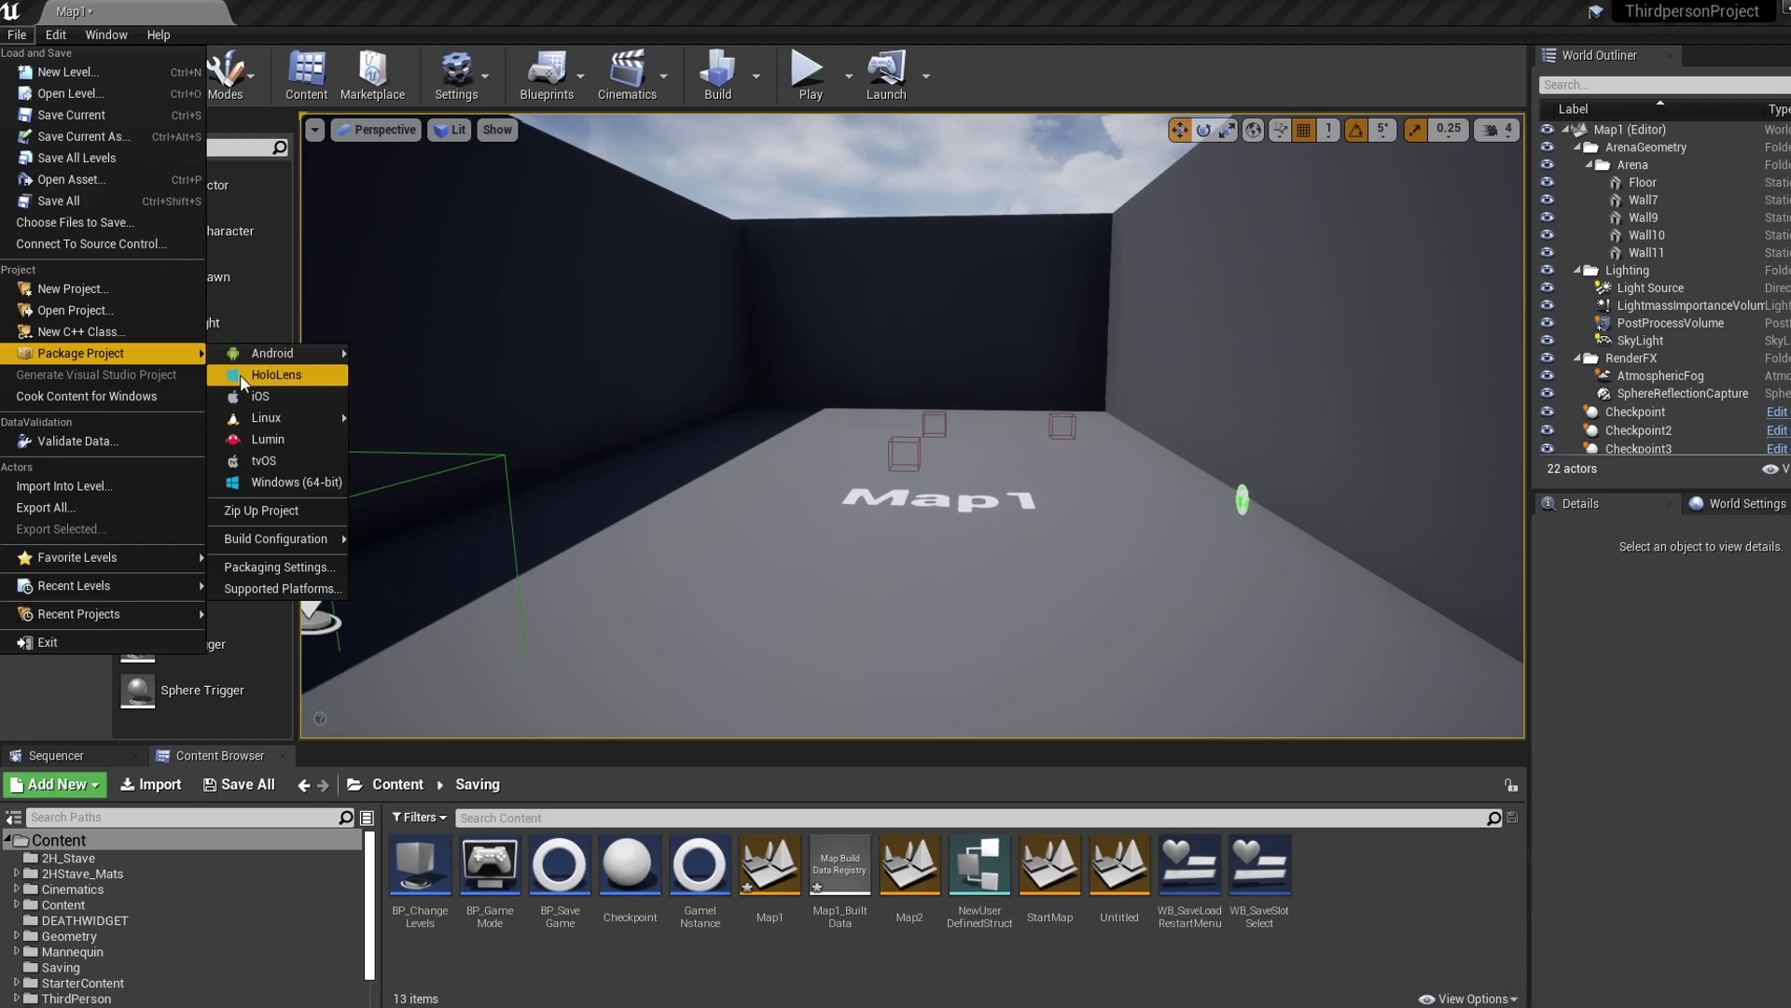
left_click(235, 569)
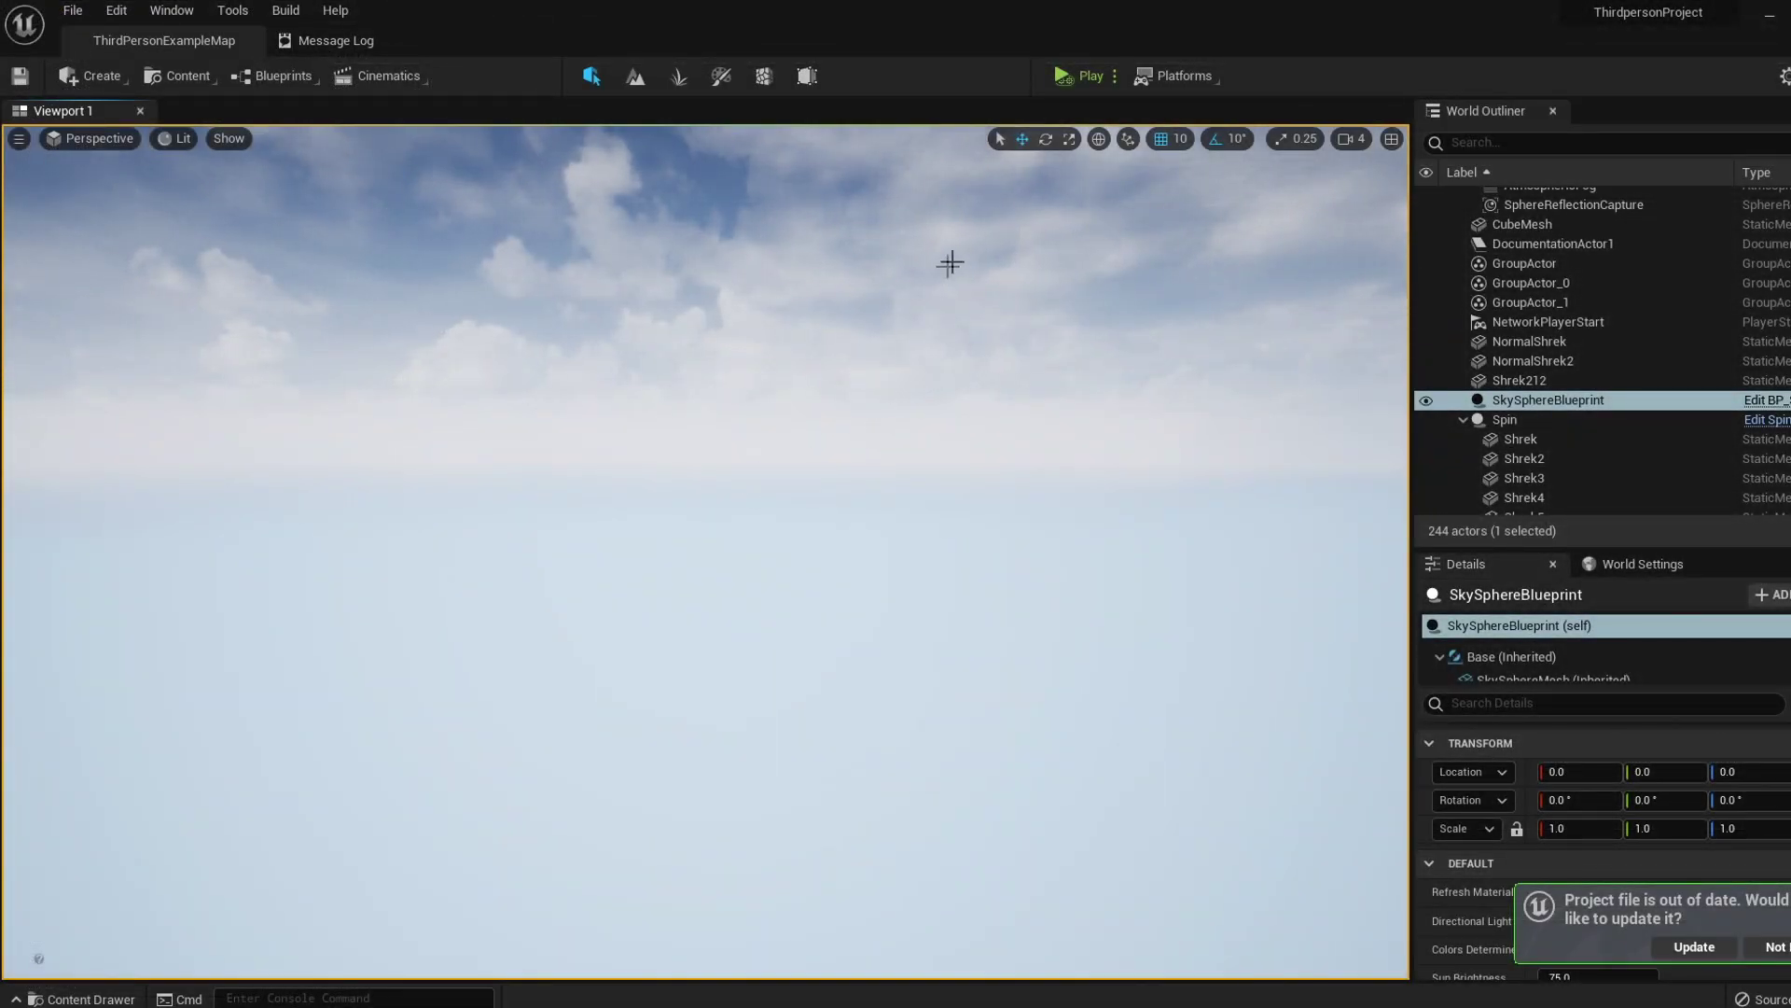
left_click(1173, 78)
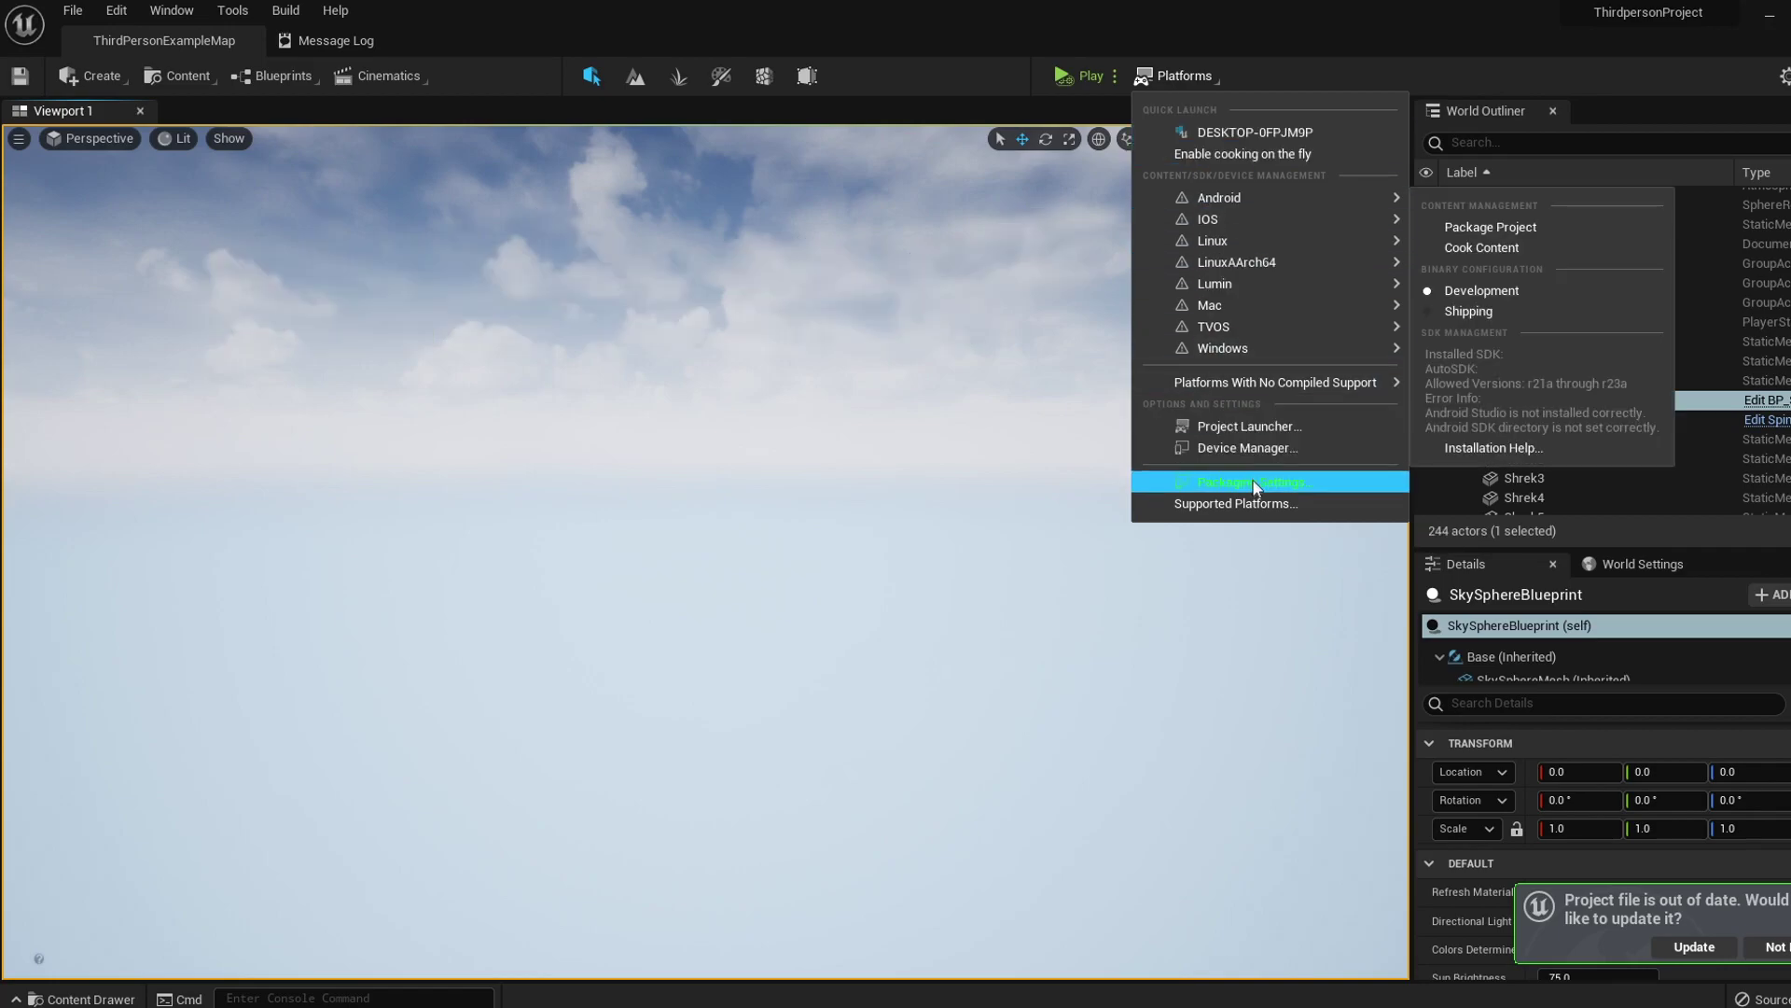
mouse_move(1271, 355)
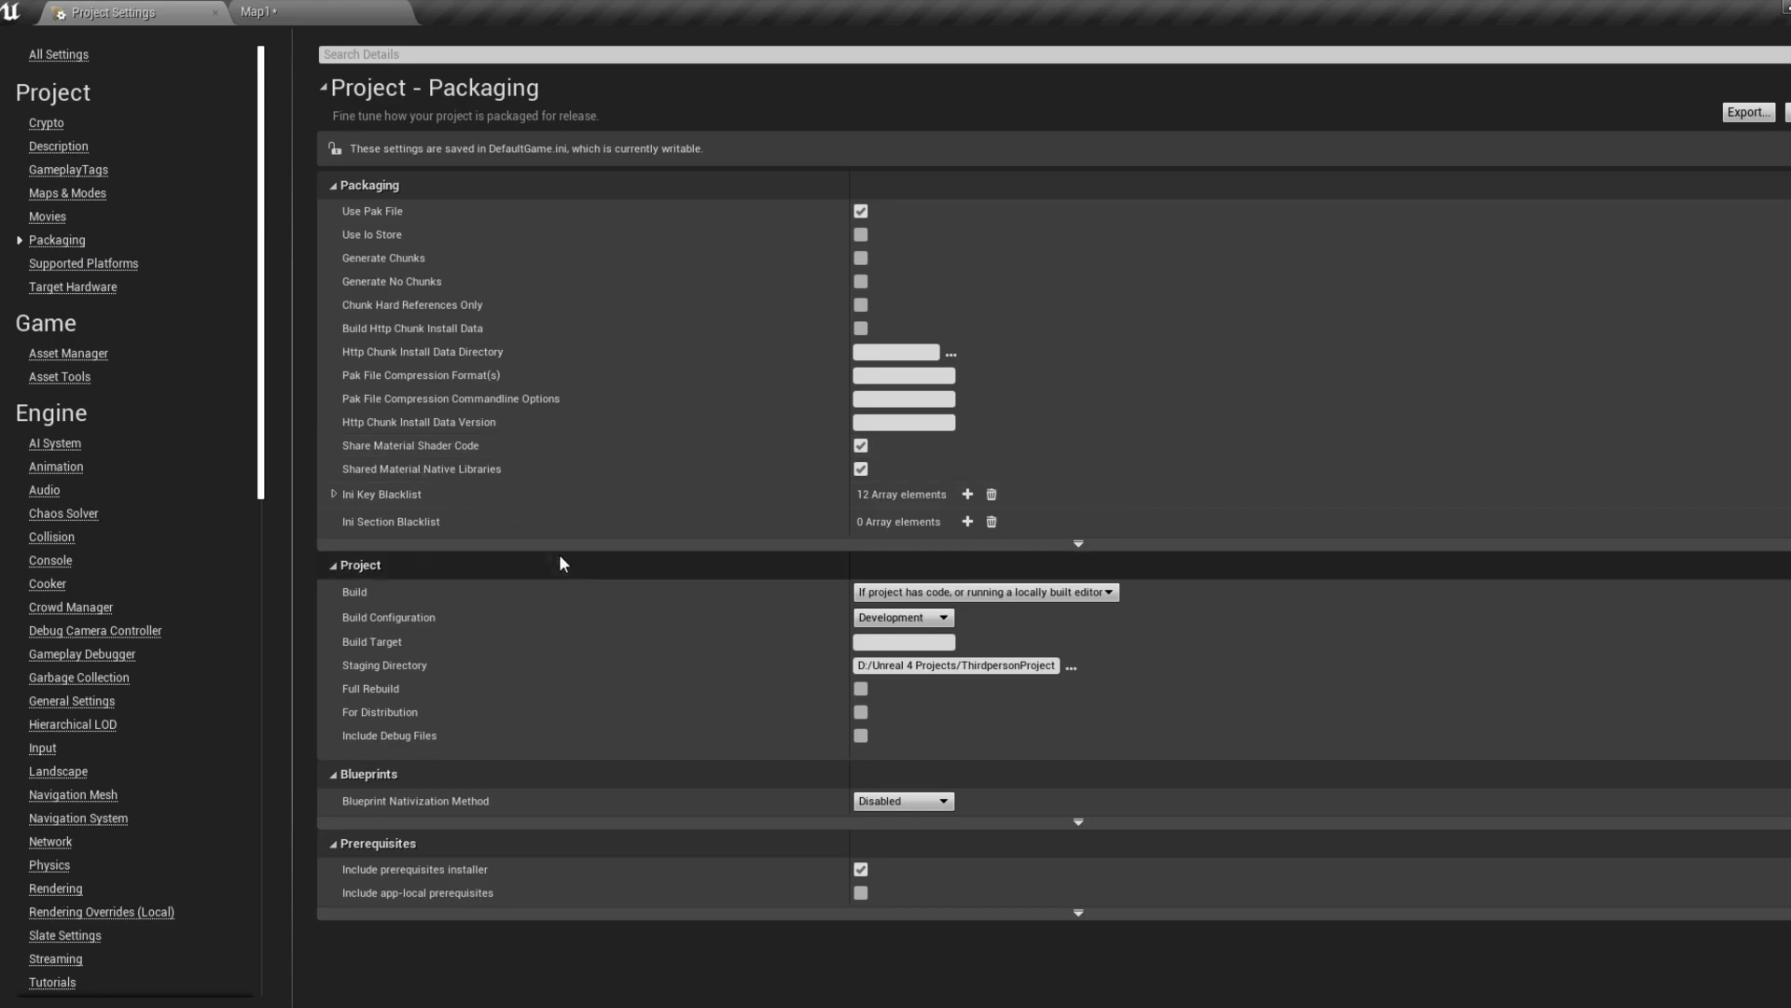
Choose Shipping as the packaging Build Configuration.
left_click(862, 620)
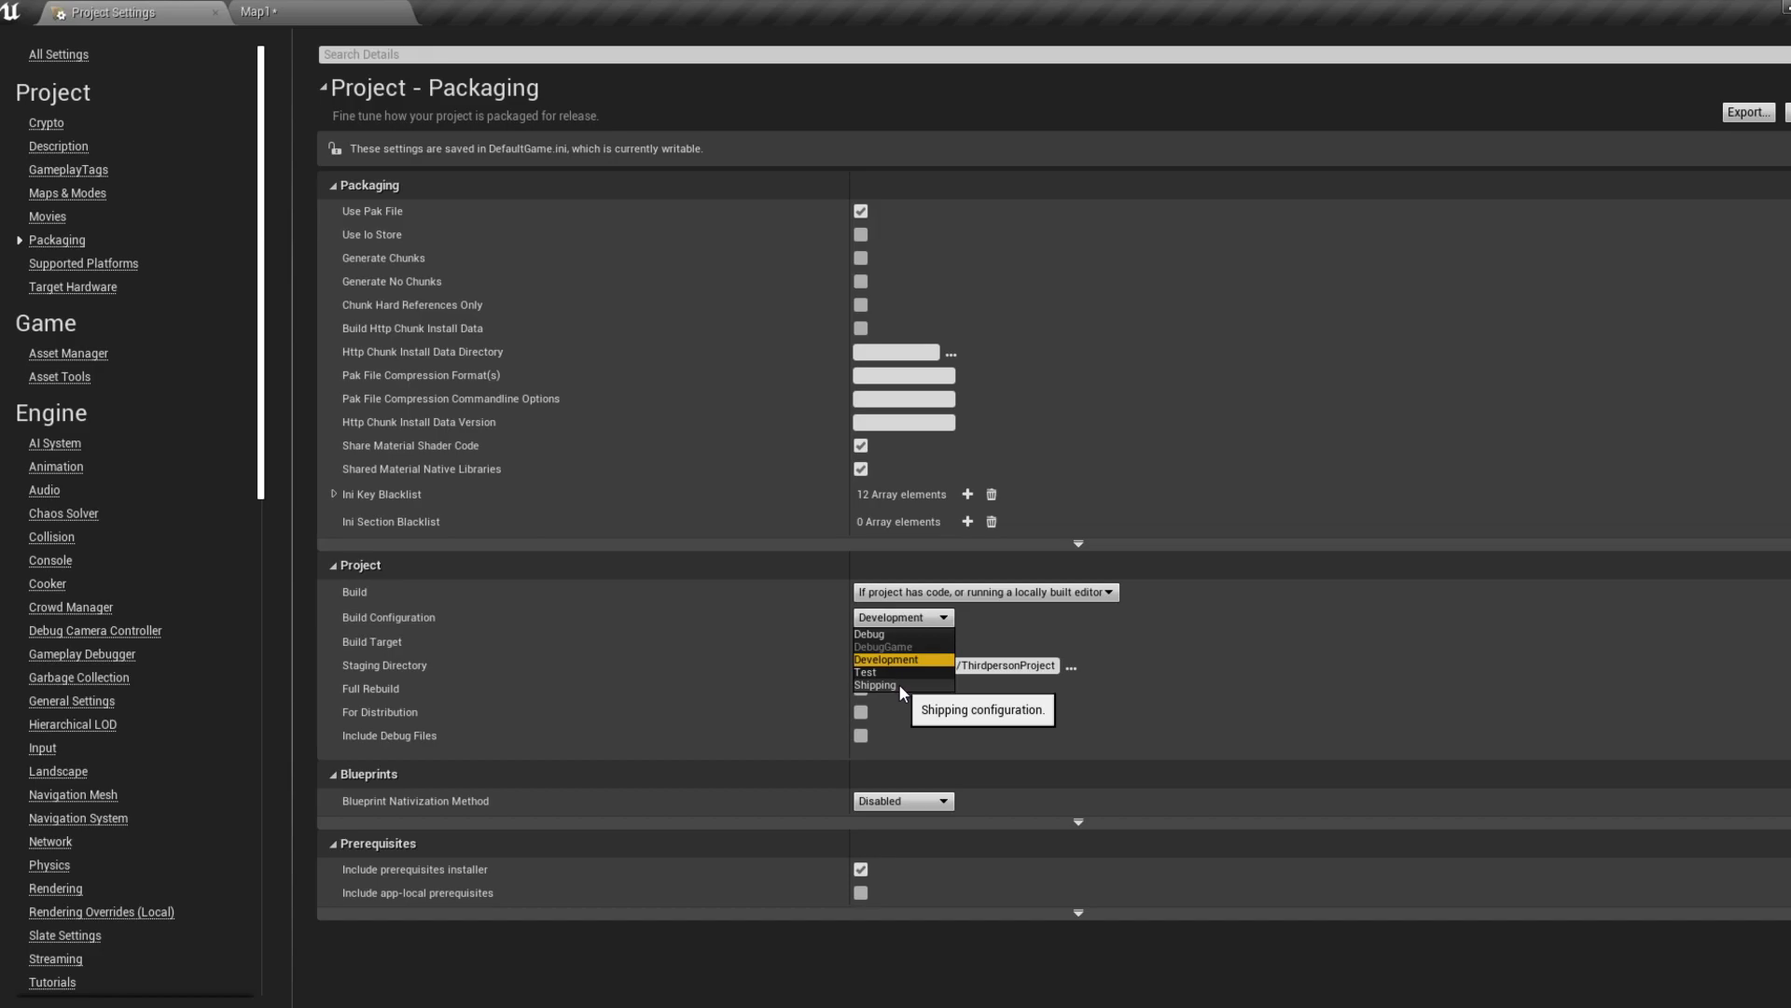
left_click(899, 684)
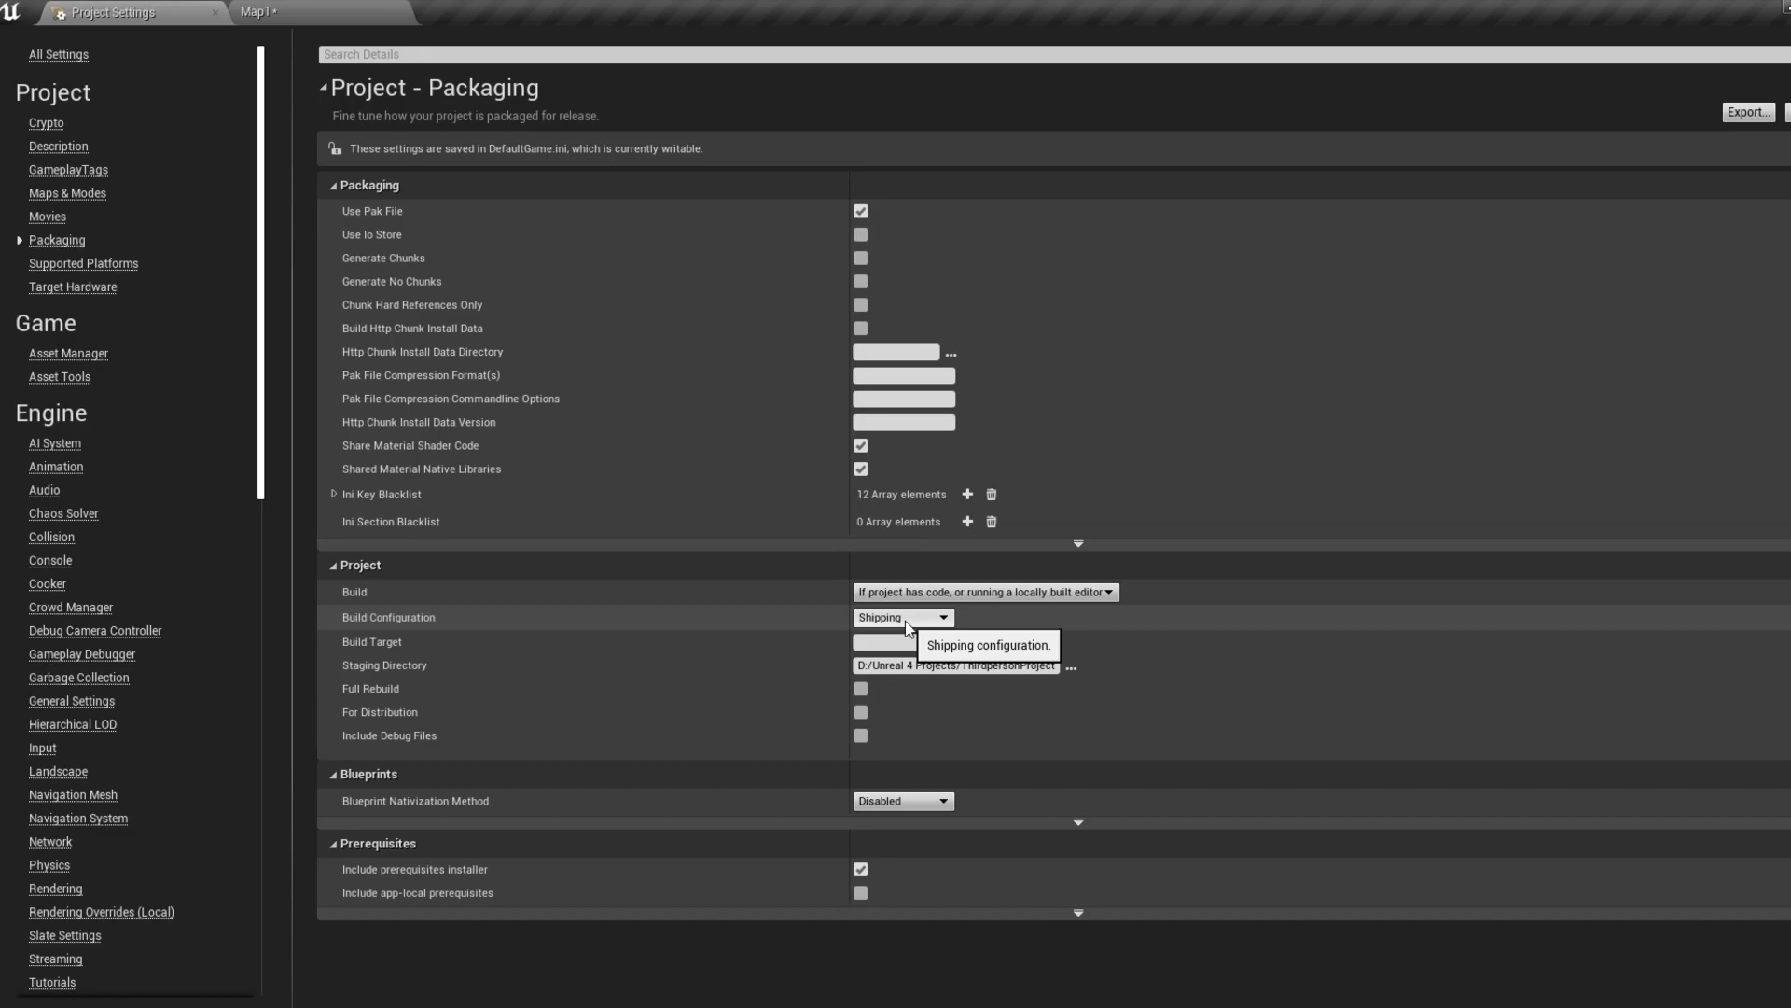
left_click(56, 149)
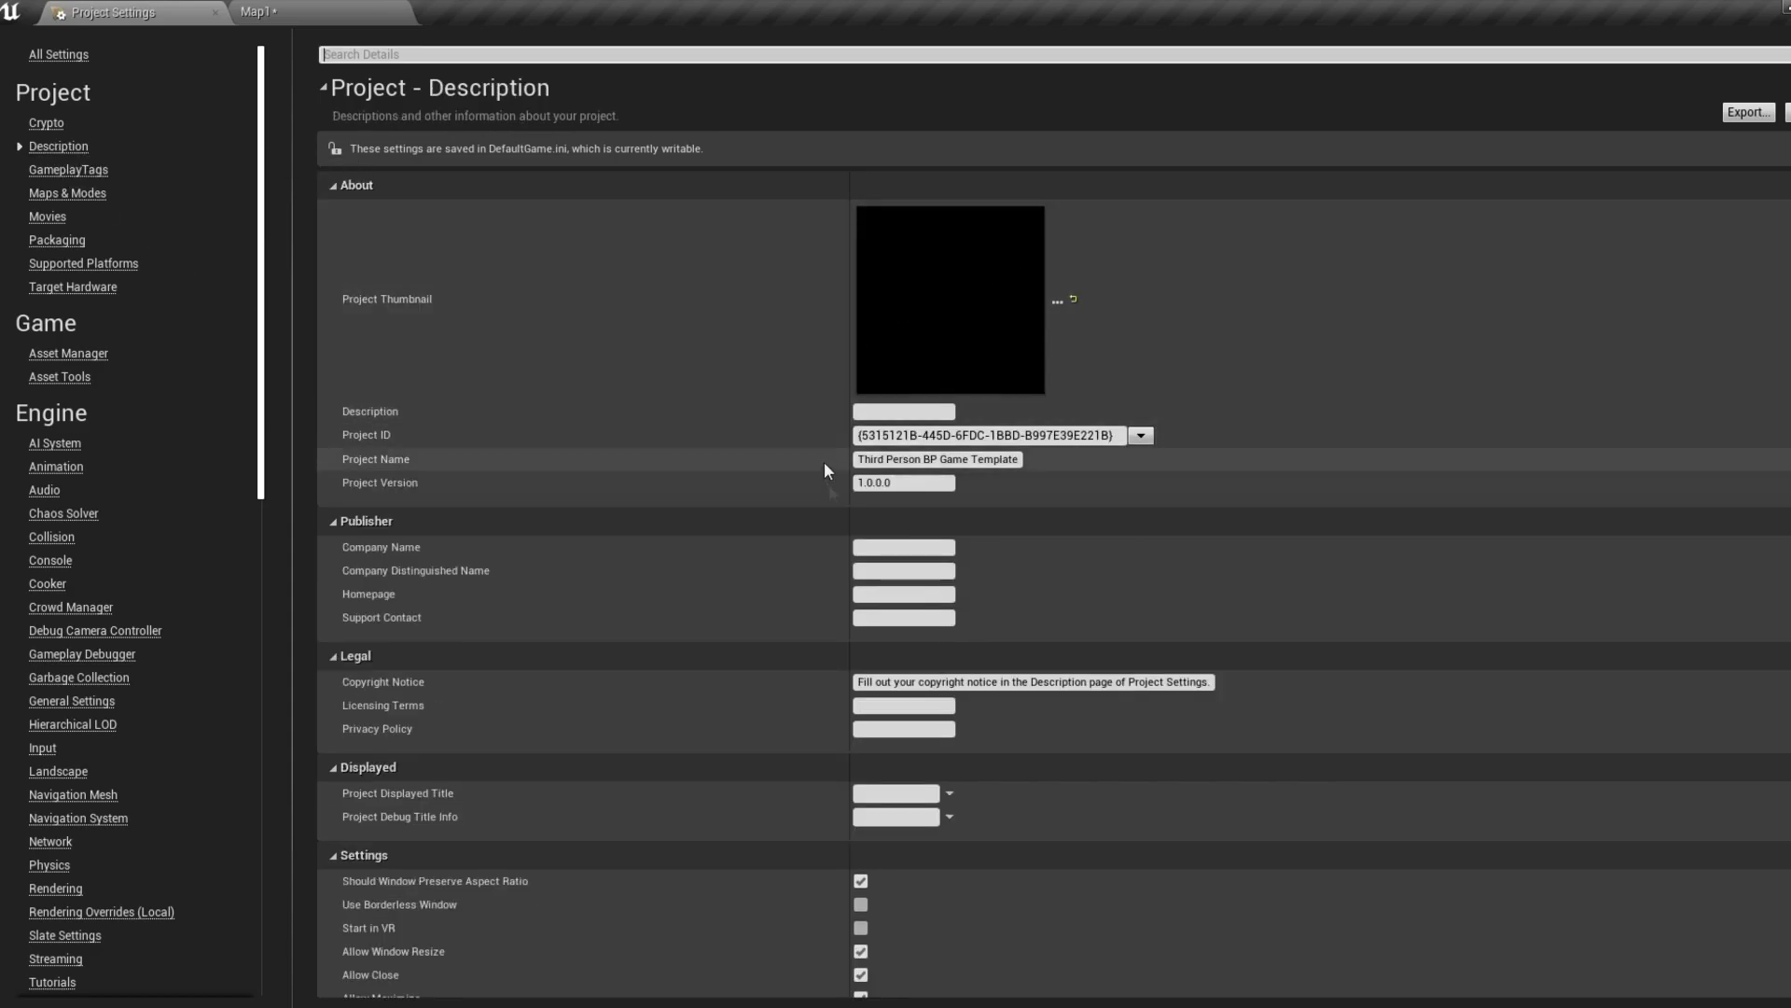
In Maps & Modes, search 'map' and set the Editor Startup Map to Map1.
left_click(919, 459)
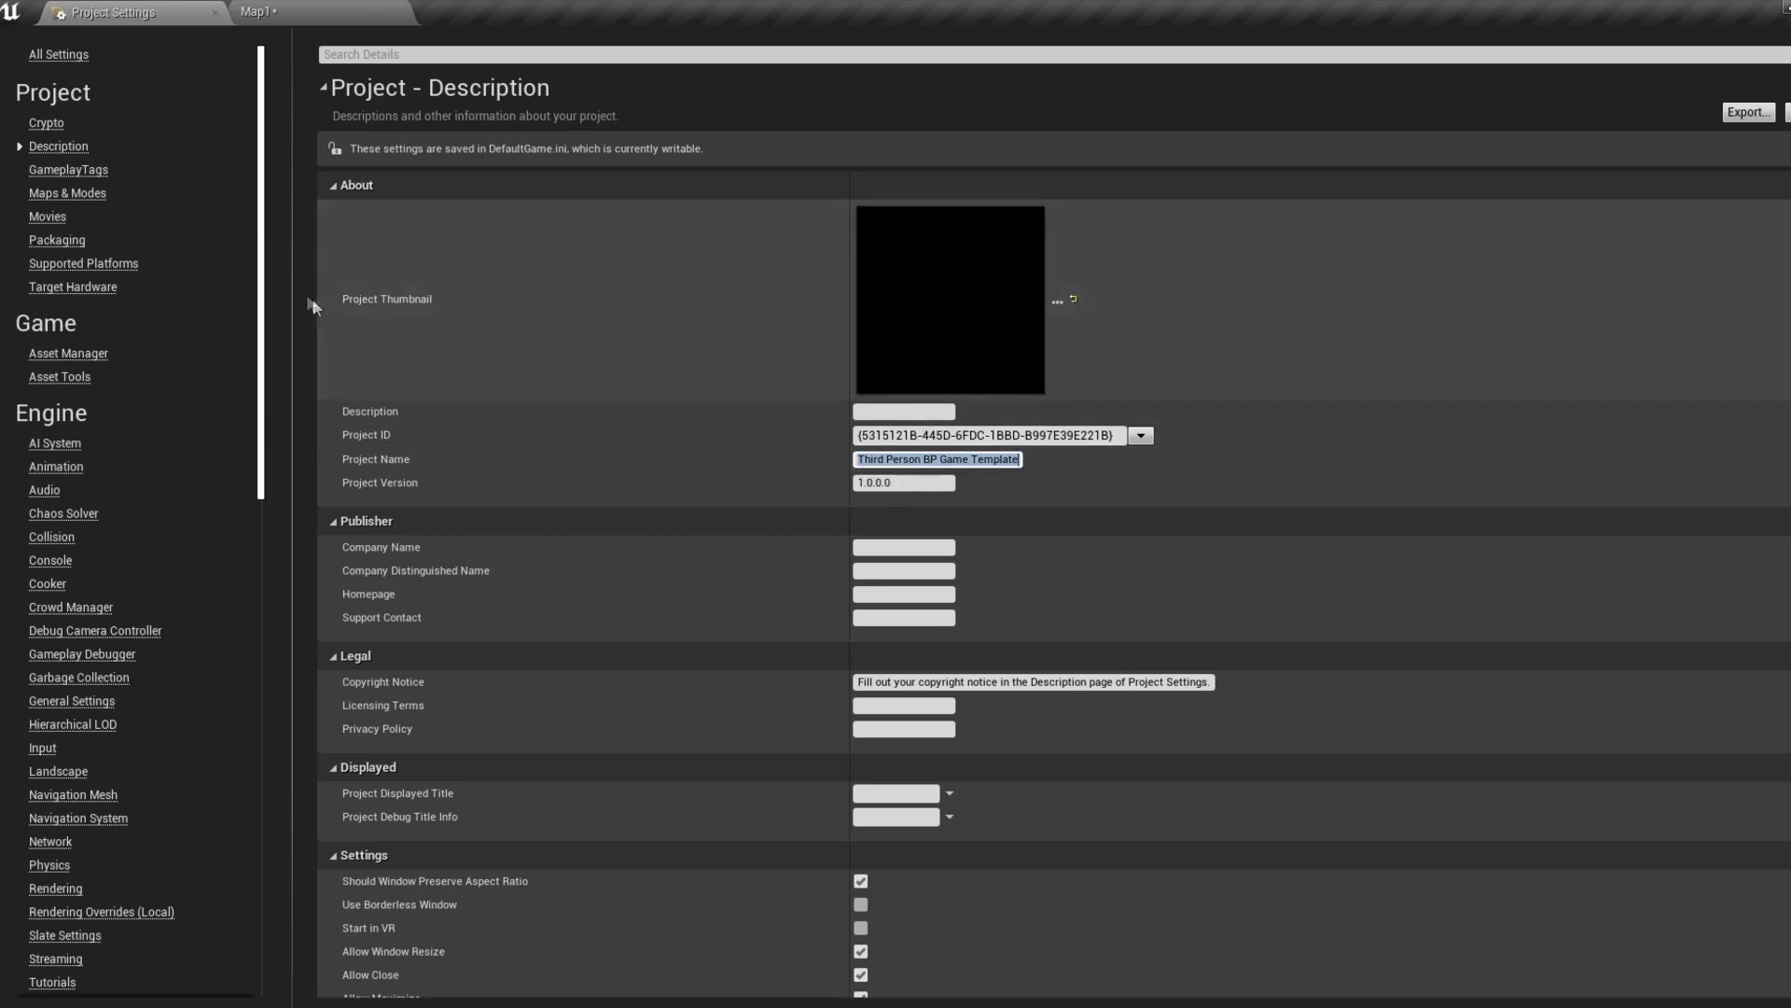
left_click(73, 196)
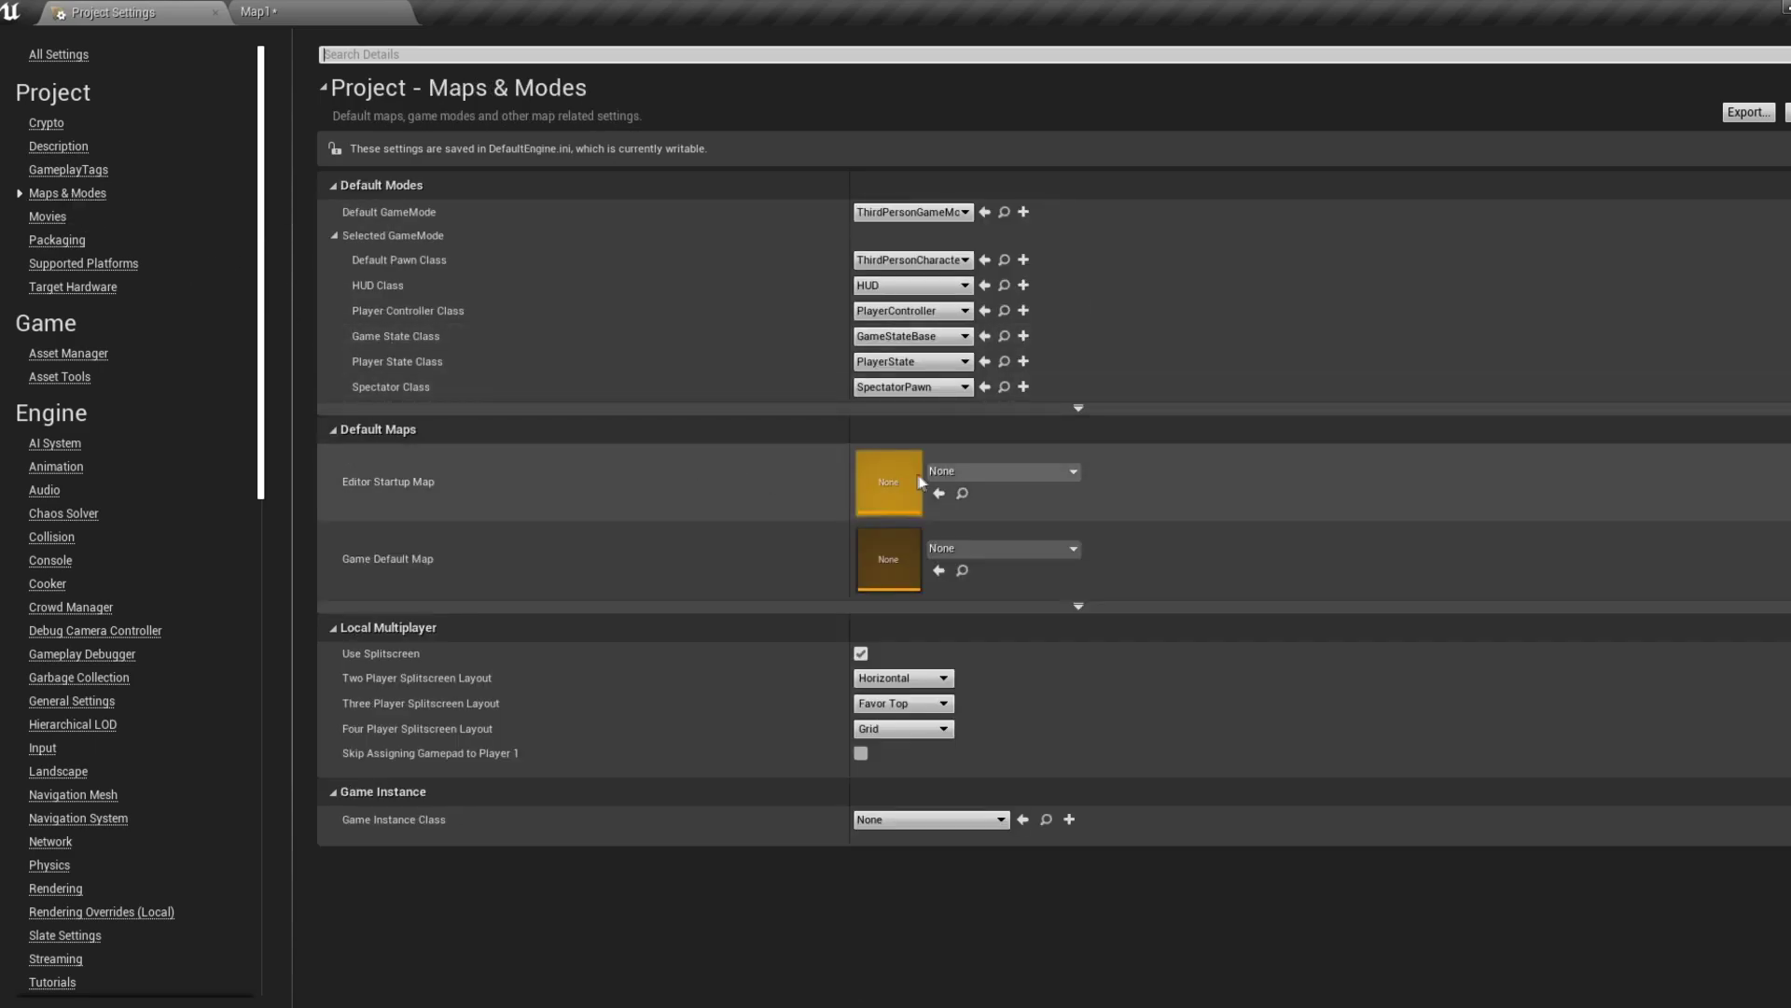
left_click(971, 474)
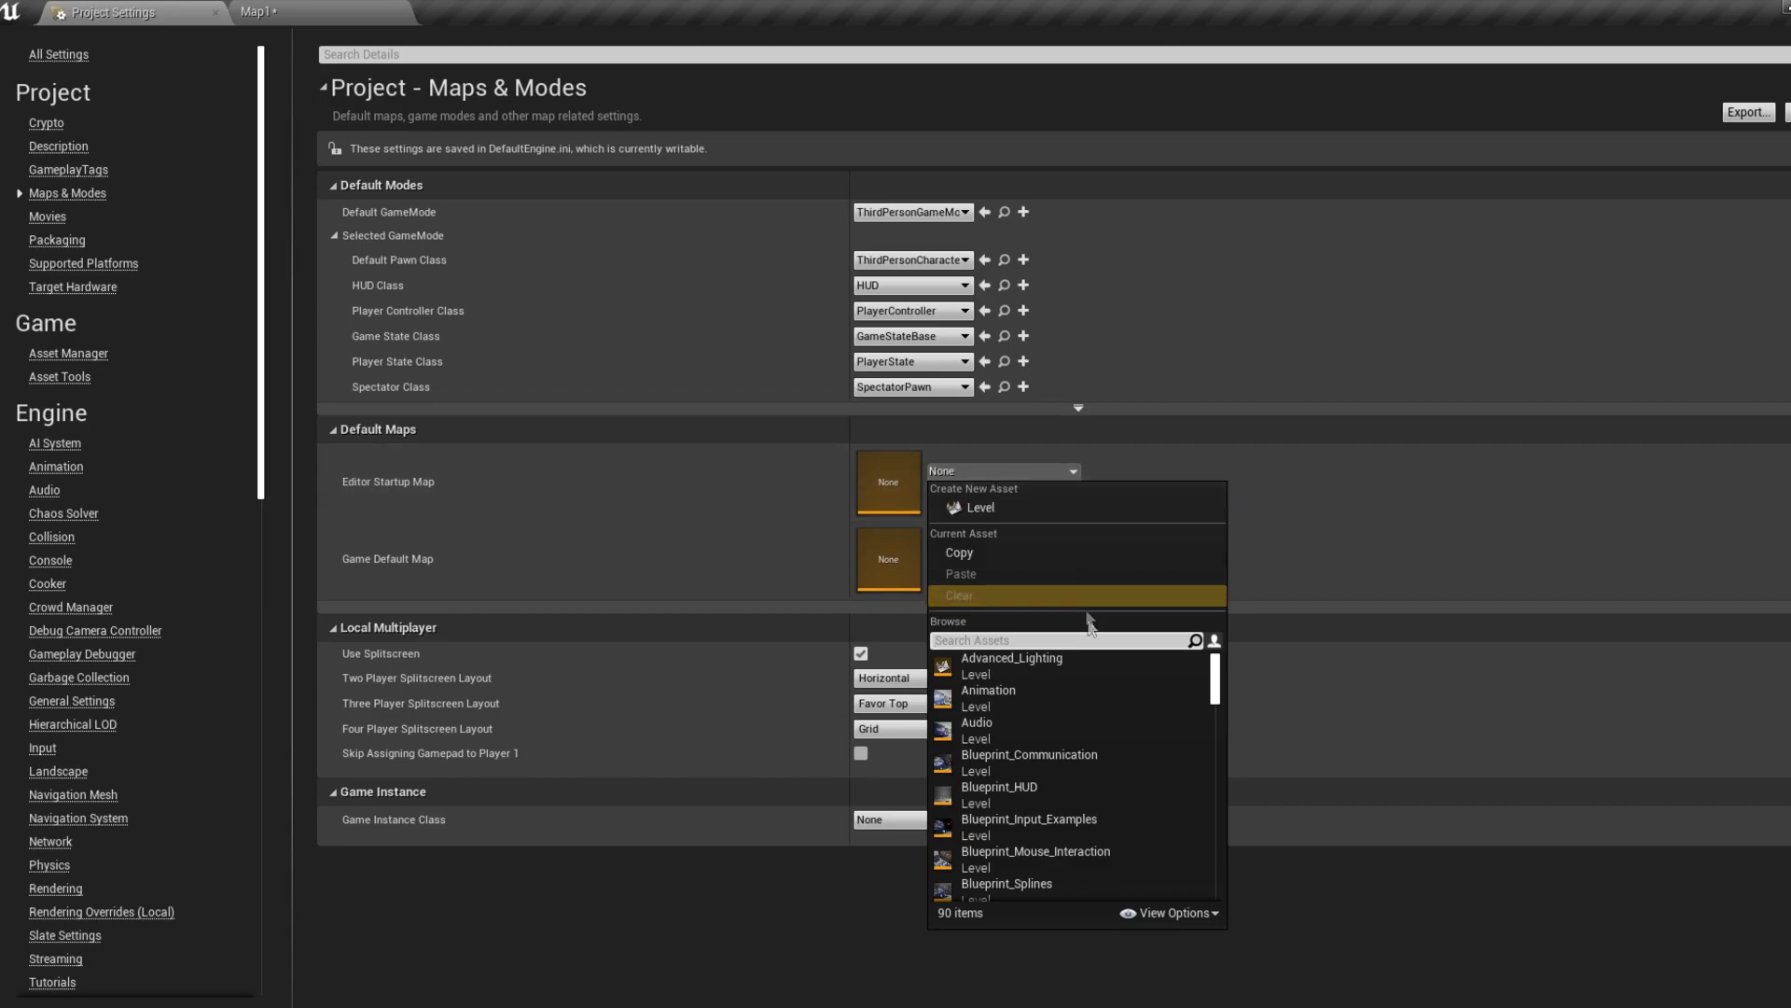
scroll(1073, 746, "down", 5)
scroll(1071, 834, "down", 2)
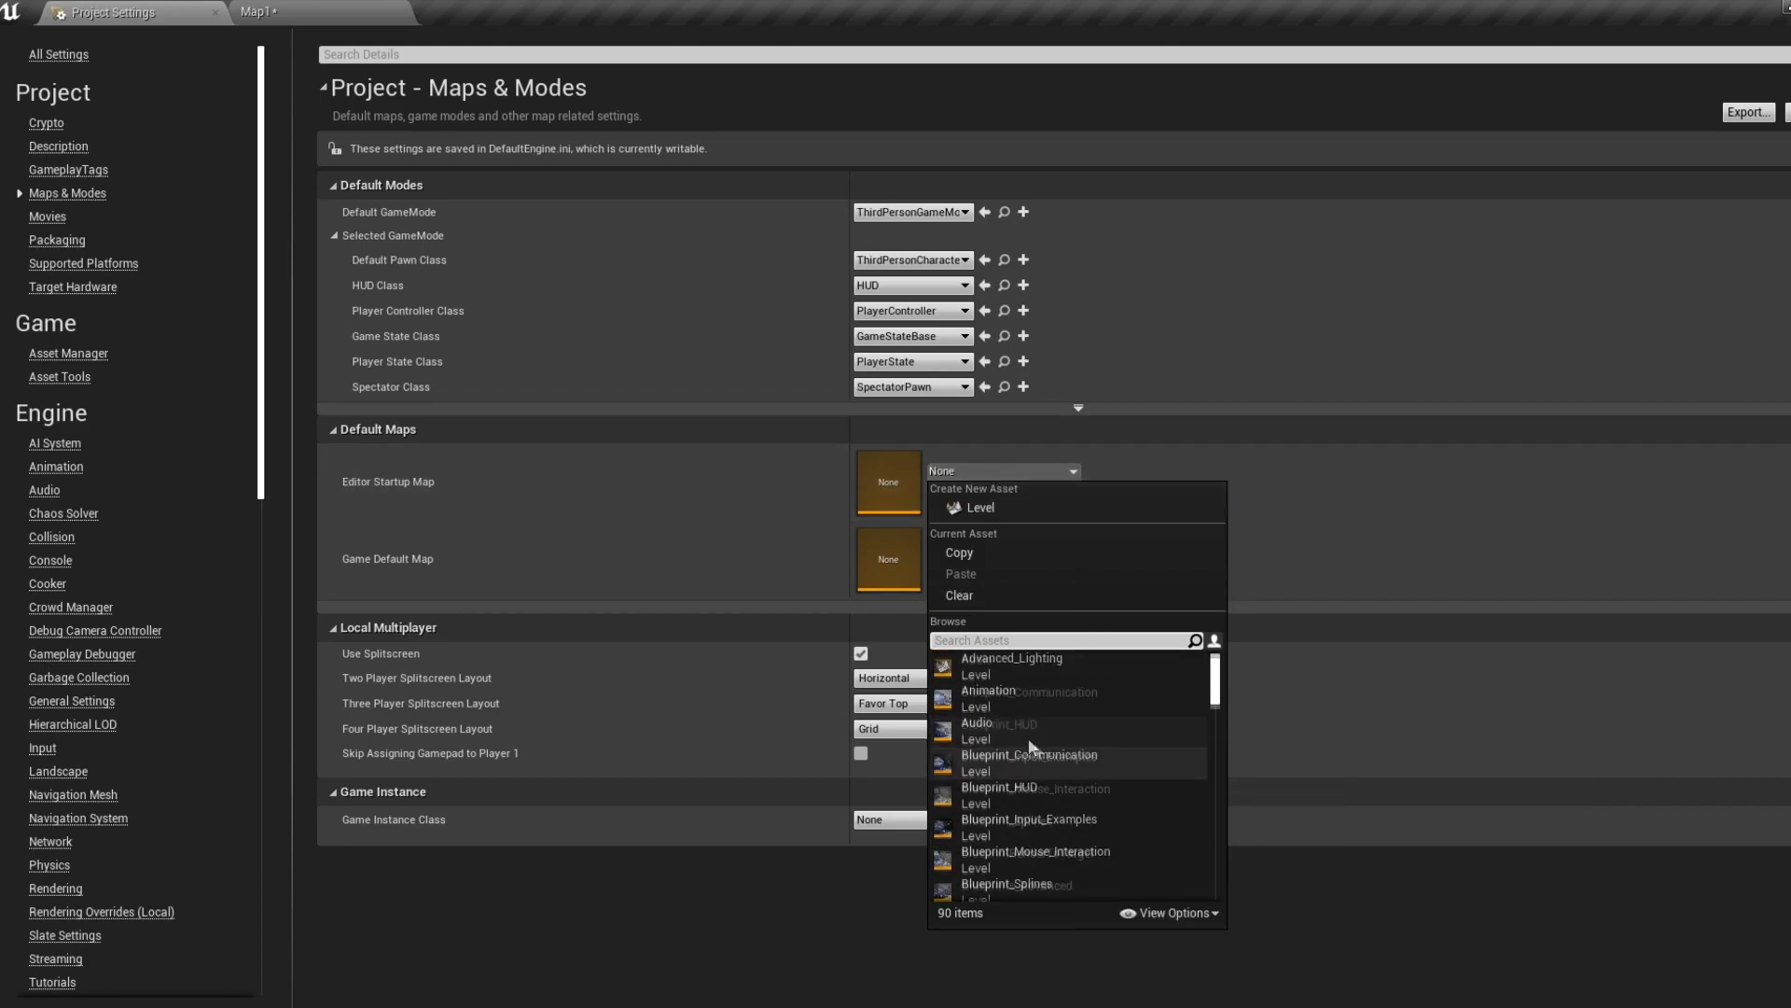
type("map")
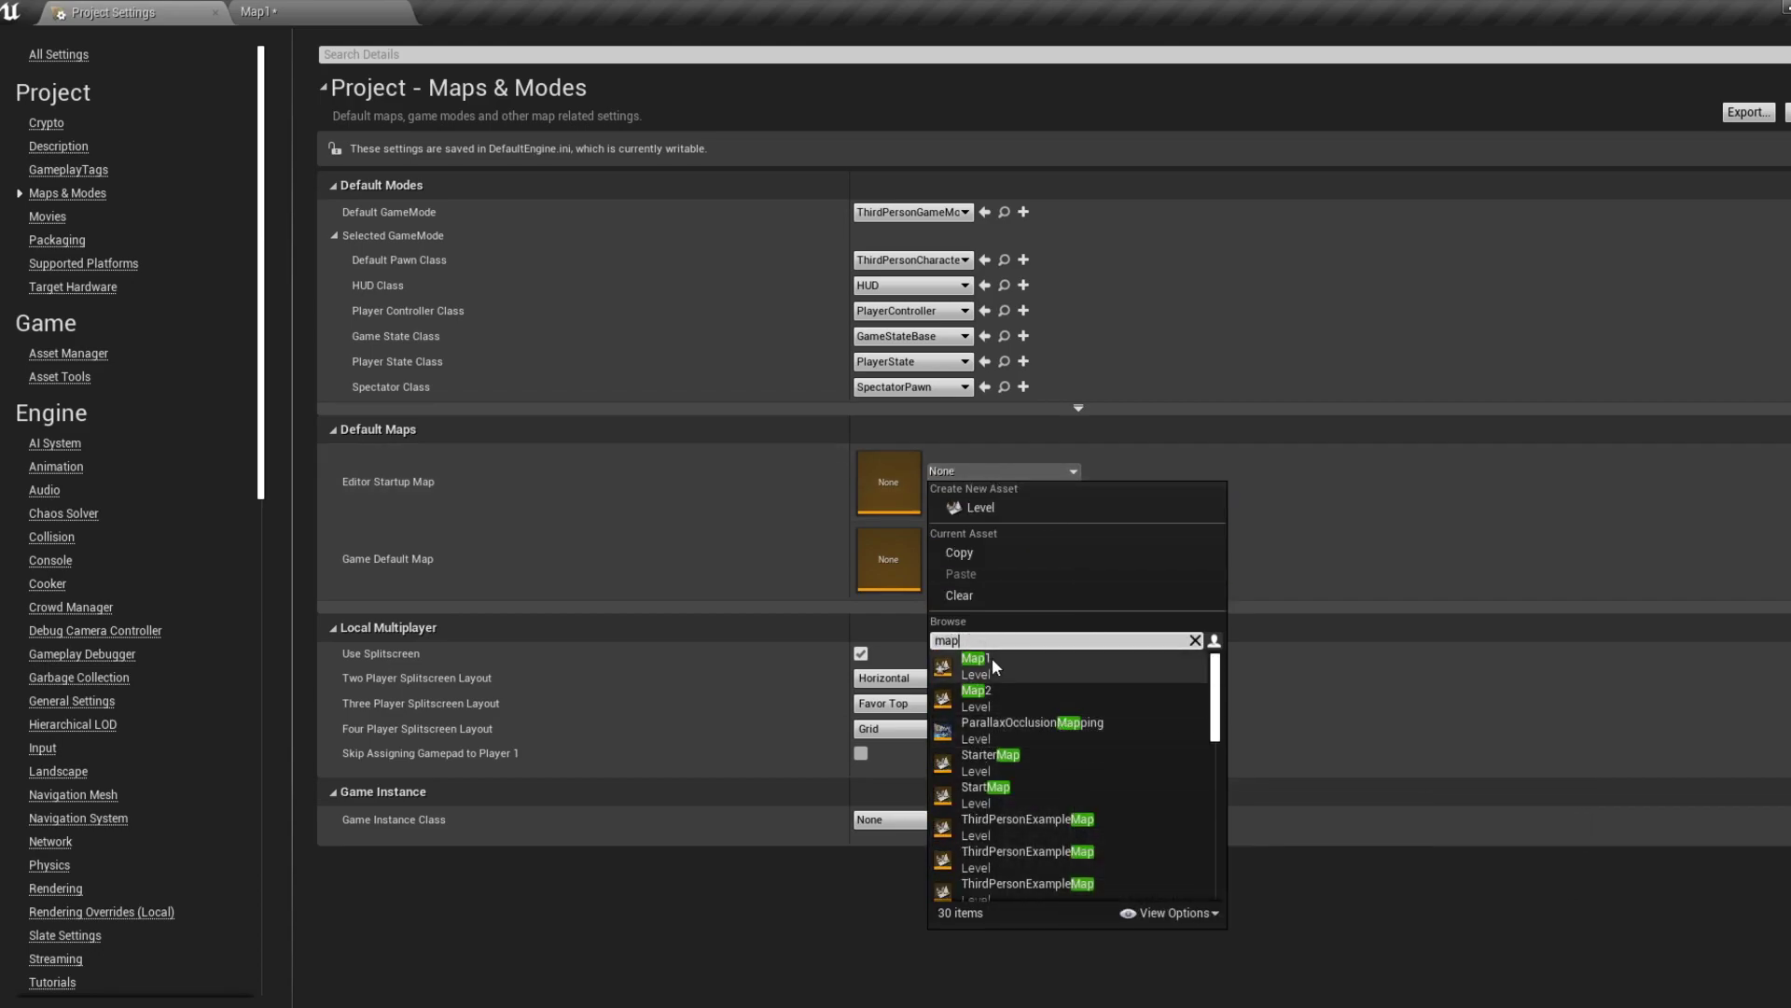
left_click(976, 661)
Set the Game Default Map to Map1 as well.
left_click(983, 548)
type("map")
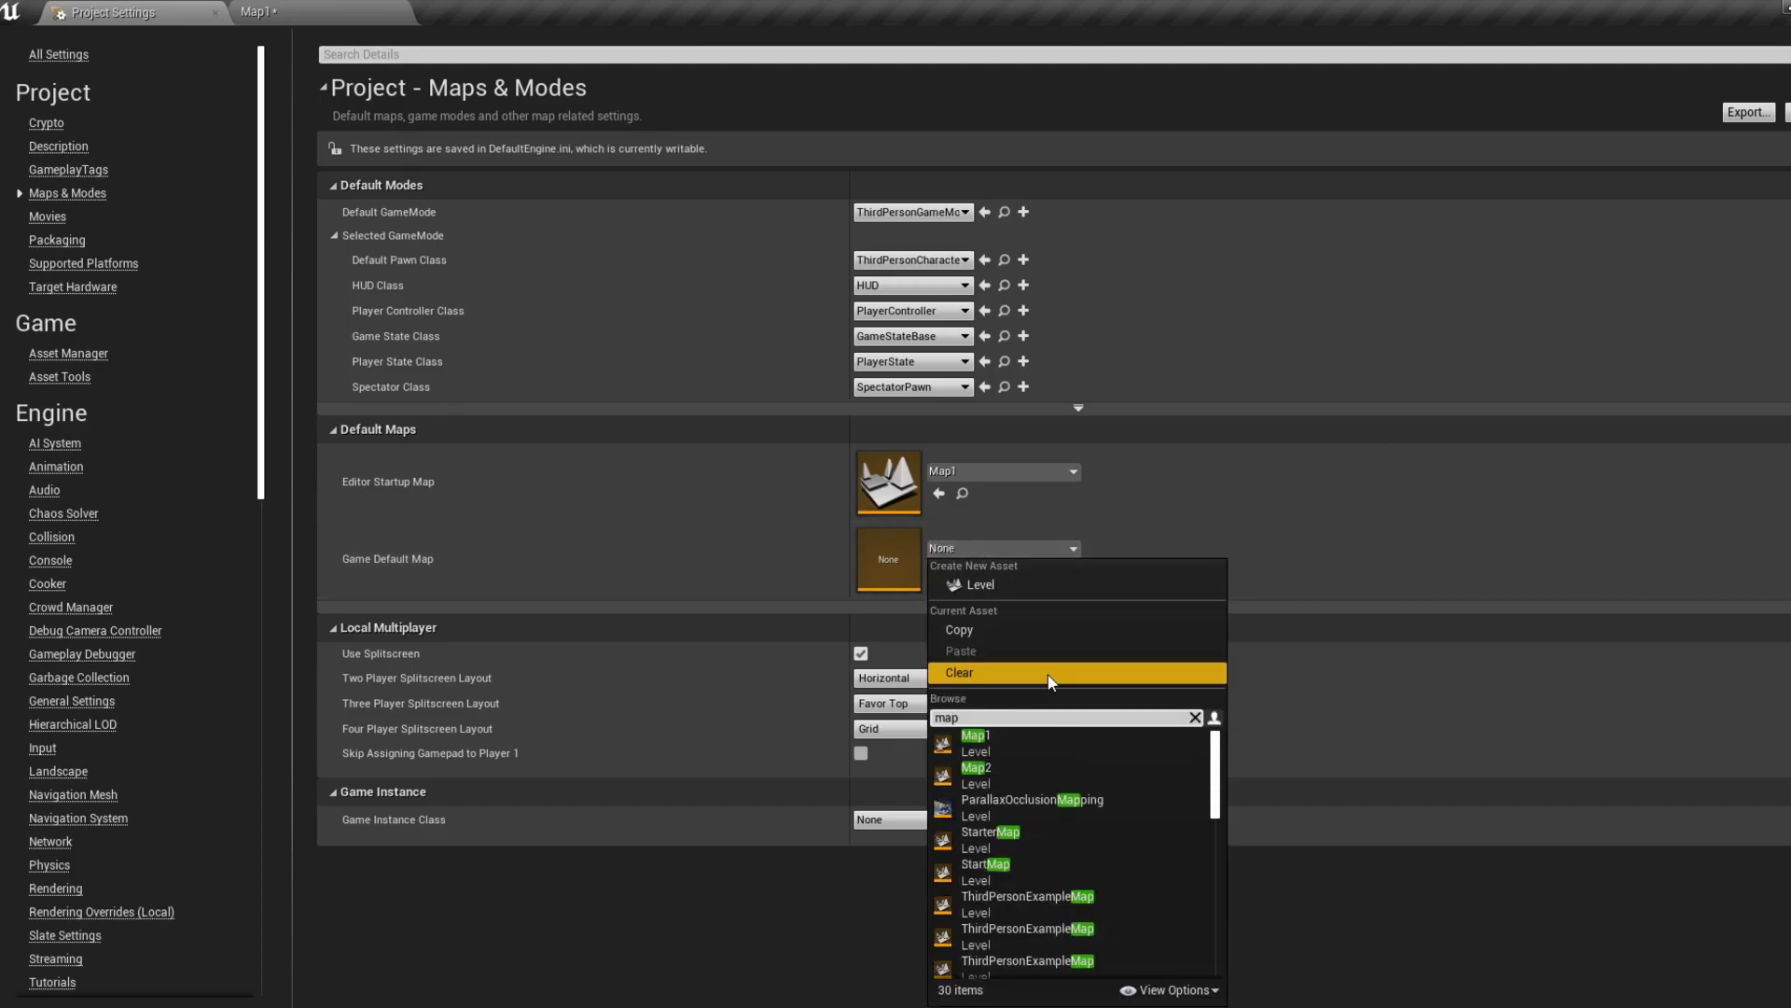
left_click(1004, 741)
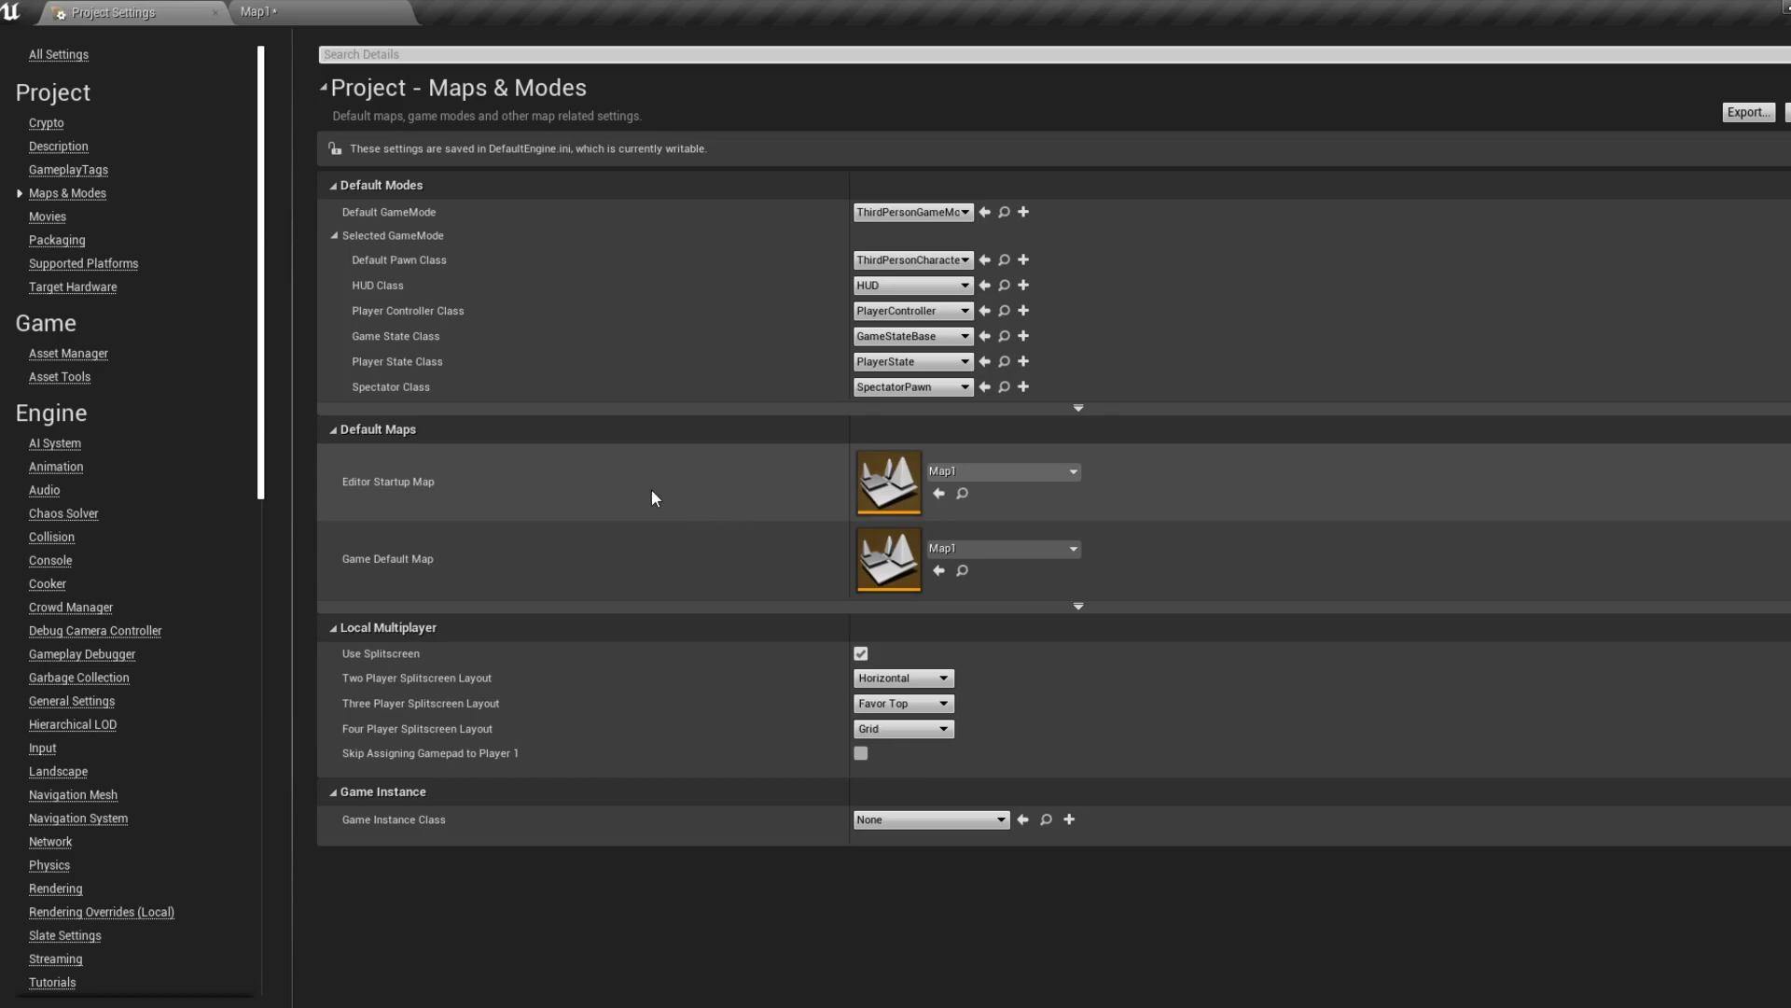
left_click(84, 264)
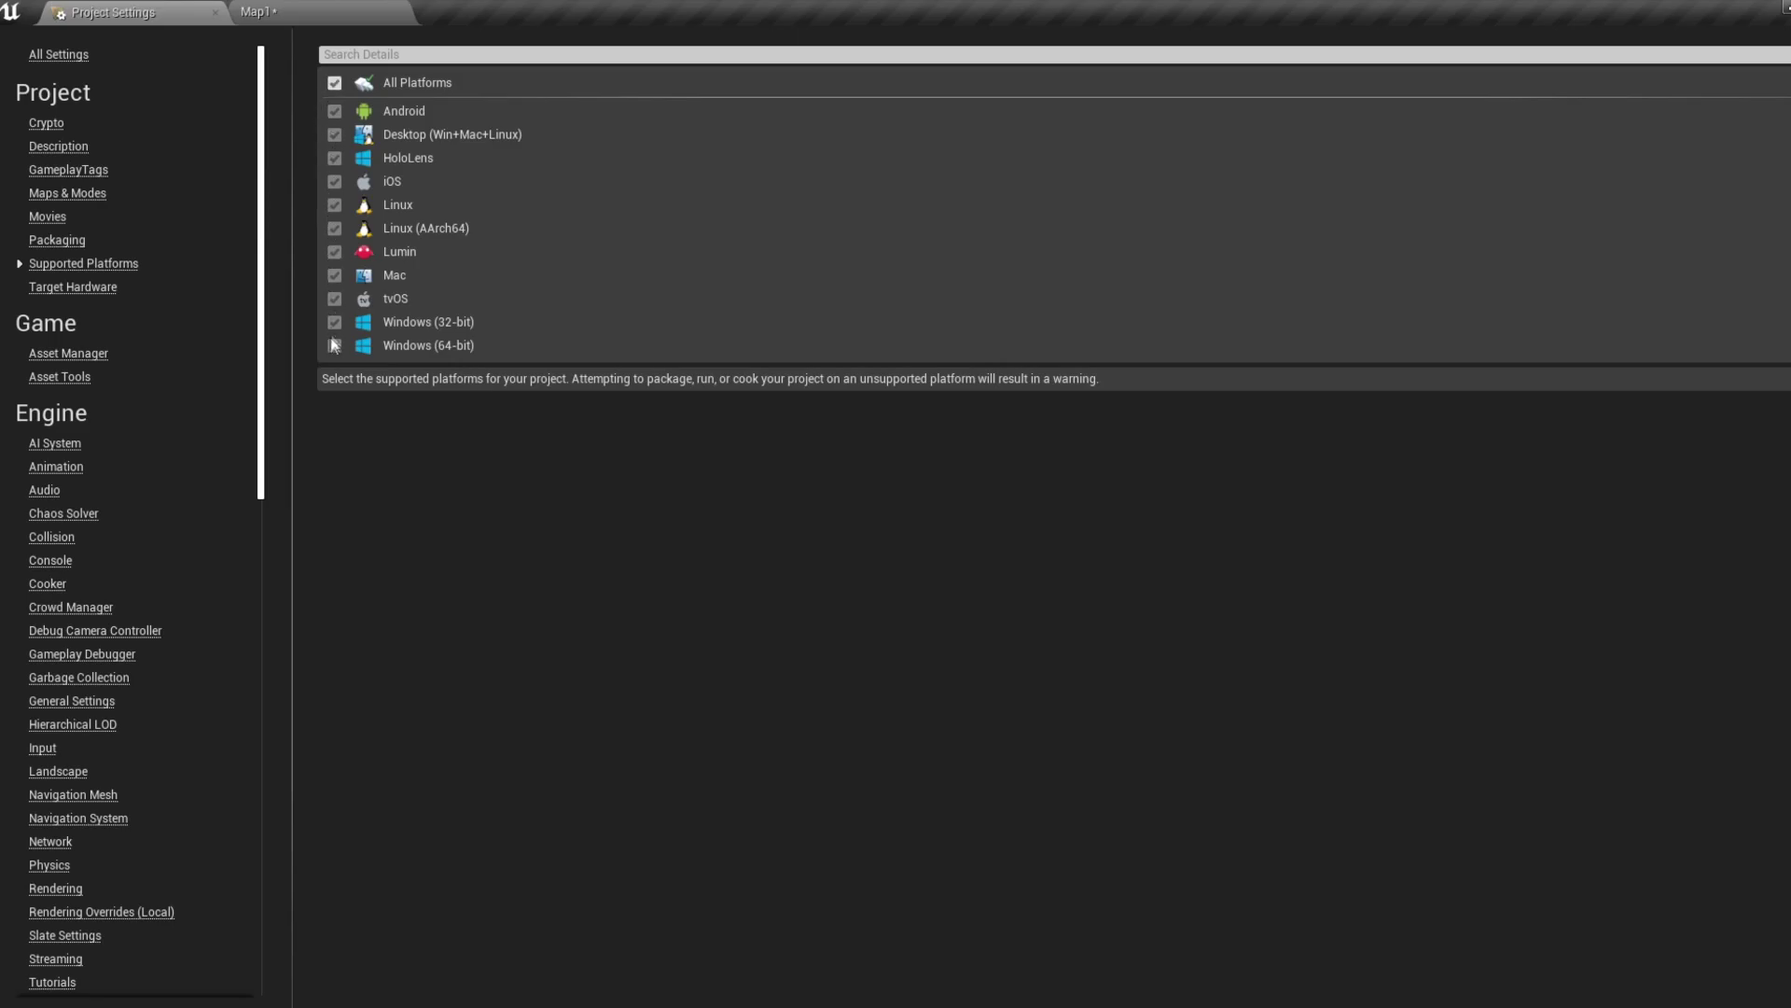
Look through the iOS platform settings, then show the Windows platform page from its top.
scroll(205, 413, "down", 10)
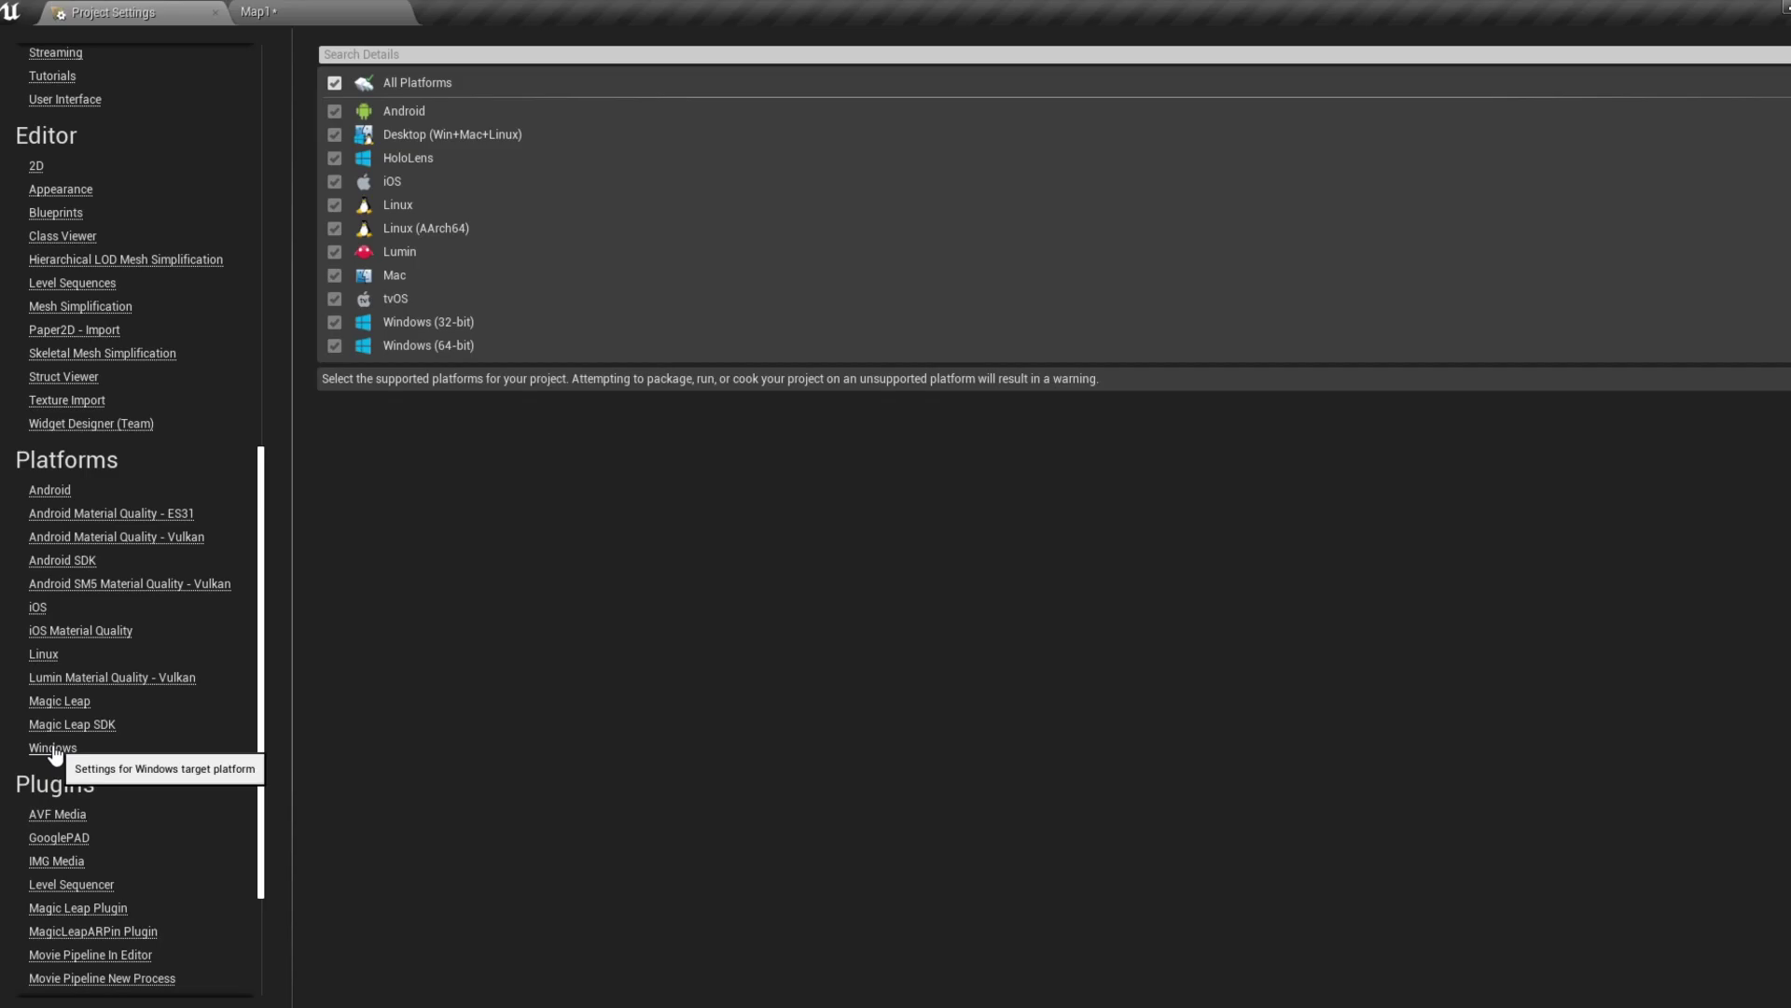
left_click(52, 748)
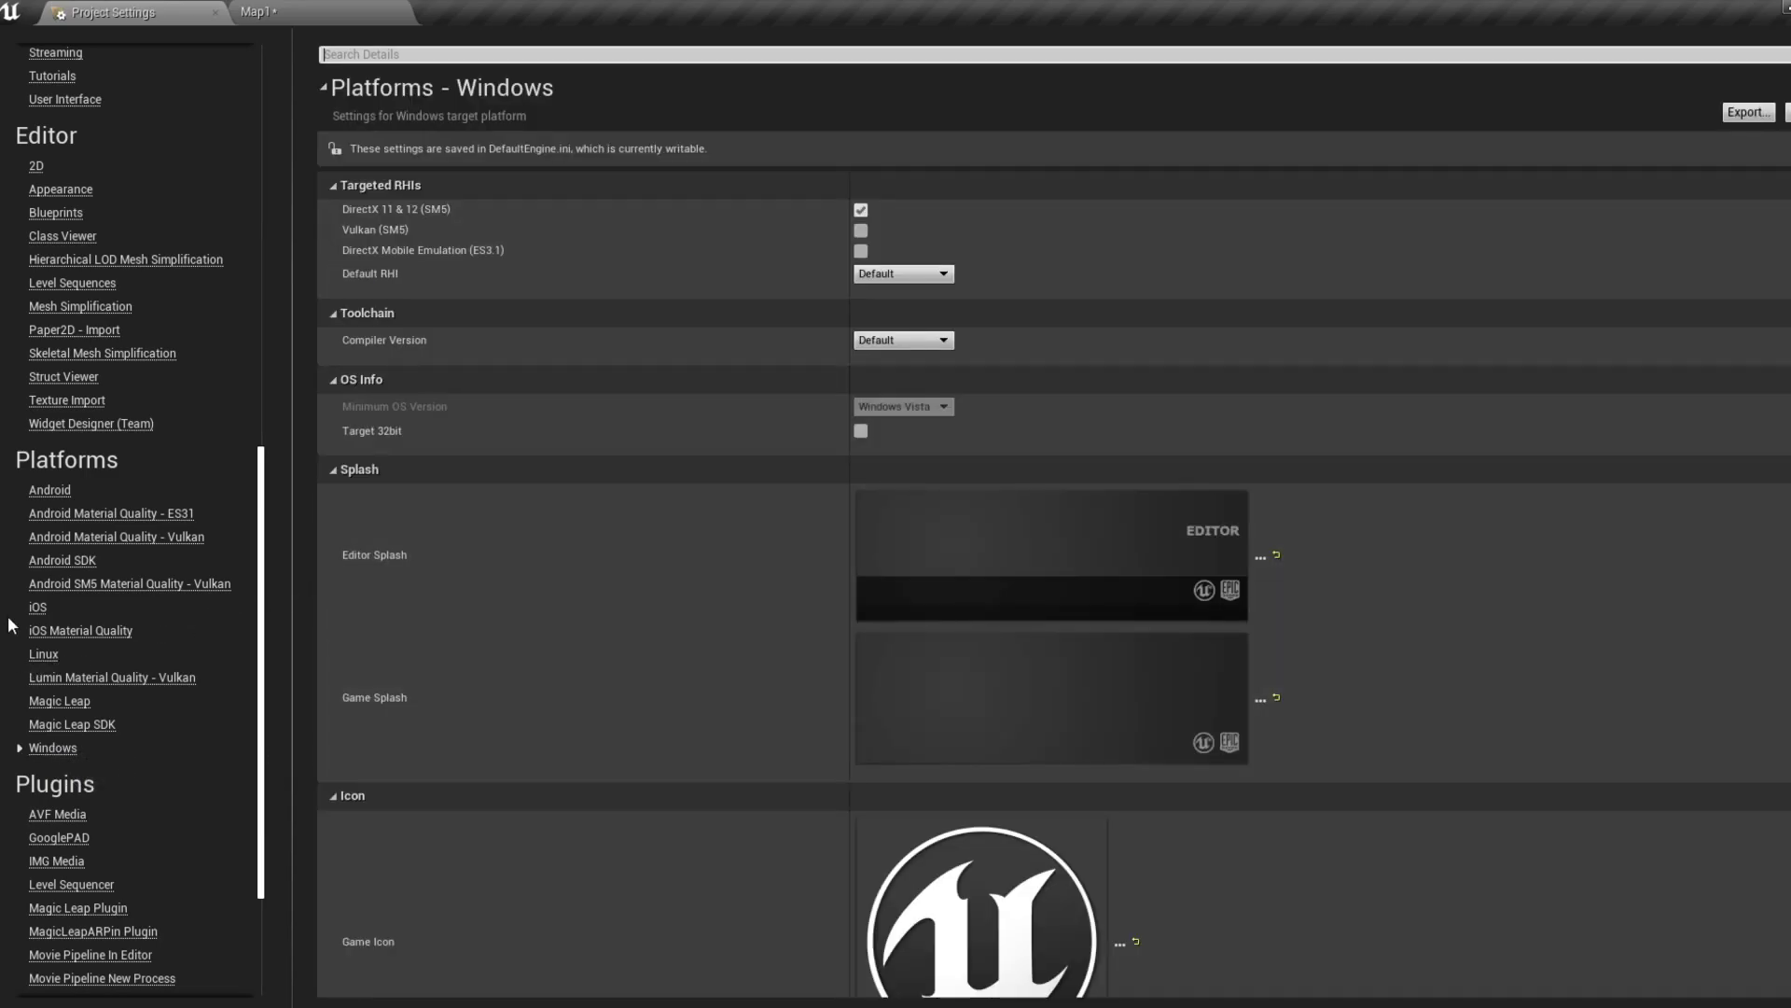
left_click(37, 607)
scroll(761, 653, "down", 10)
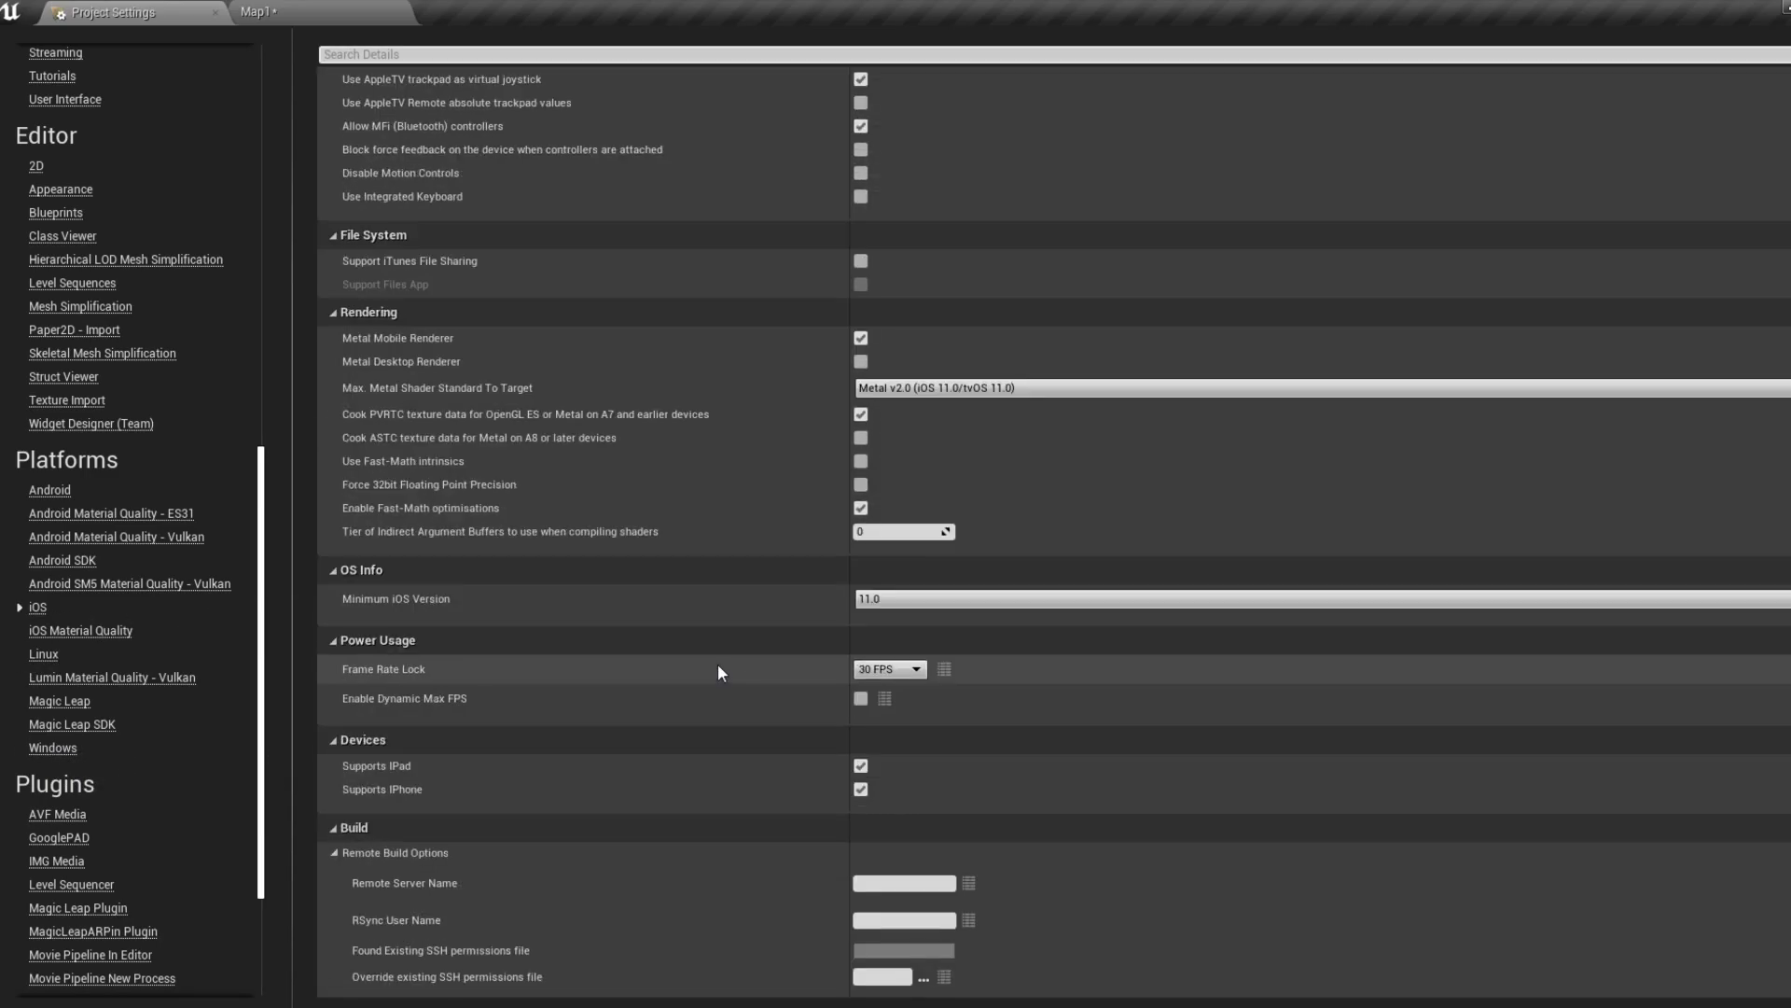
scroll(718, 671, "down", 15)
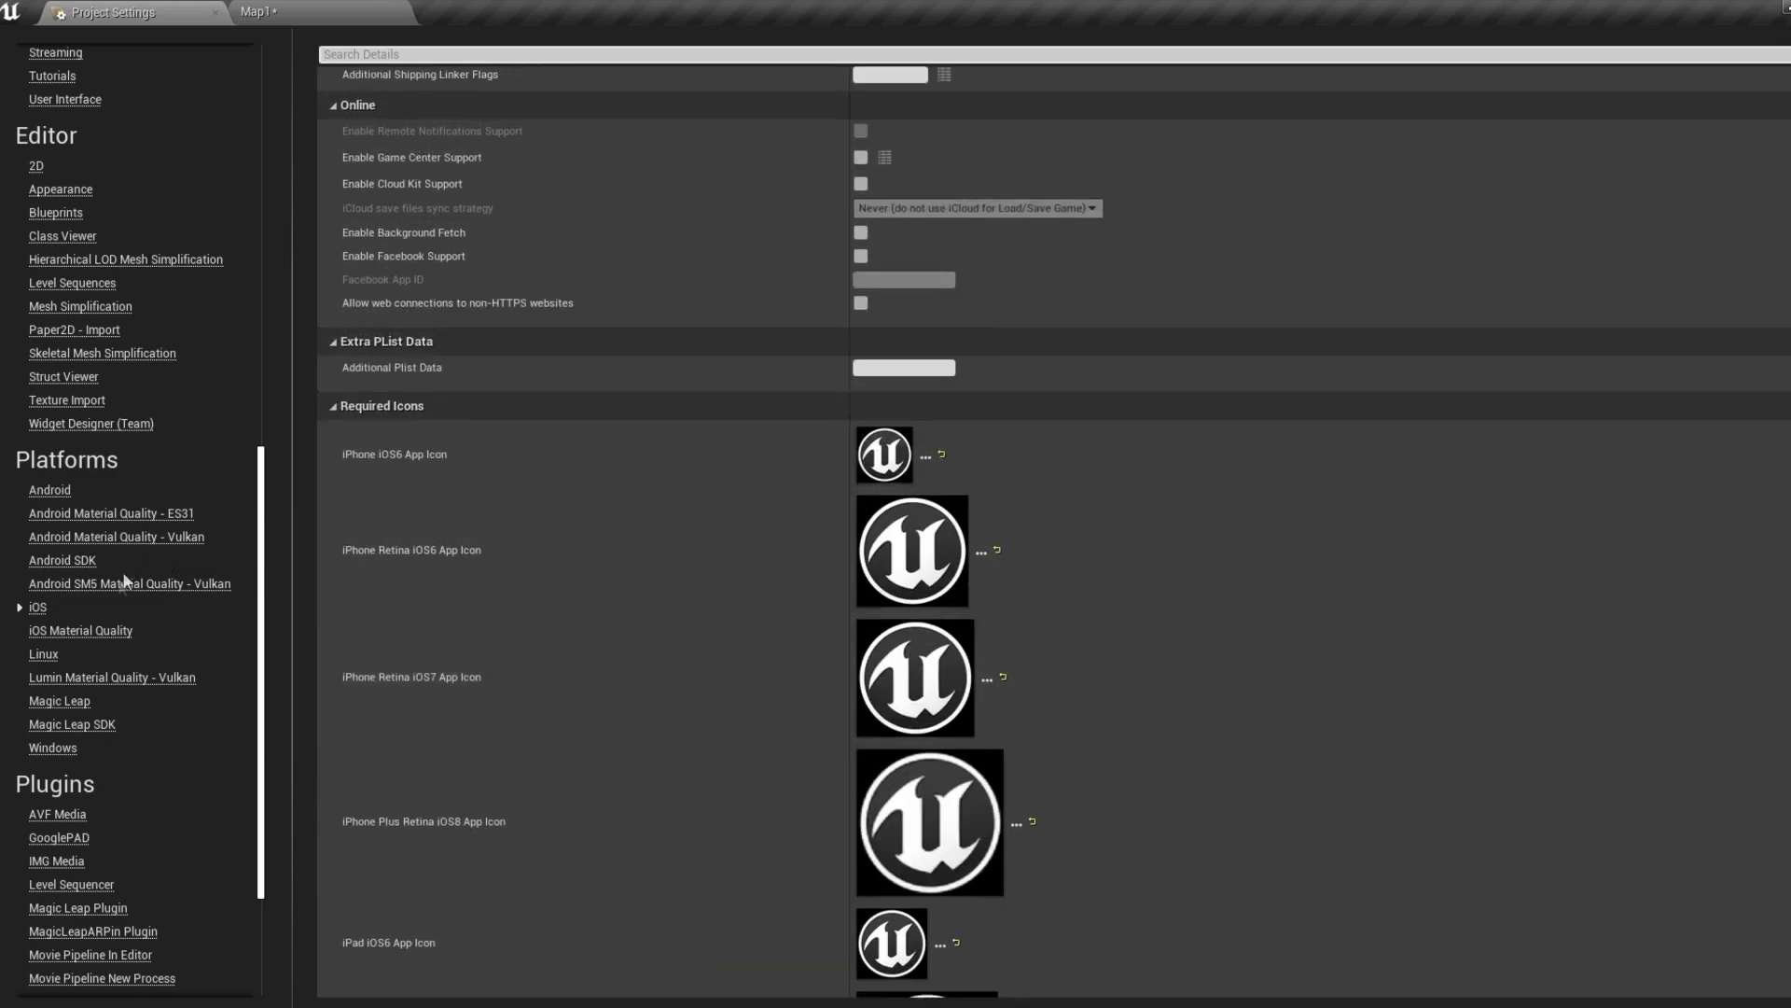
left_click(38, 752)
scroll(803, 560, "up", 5)
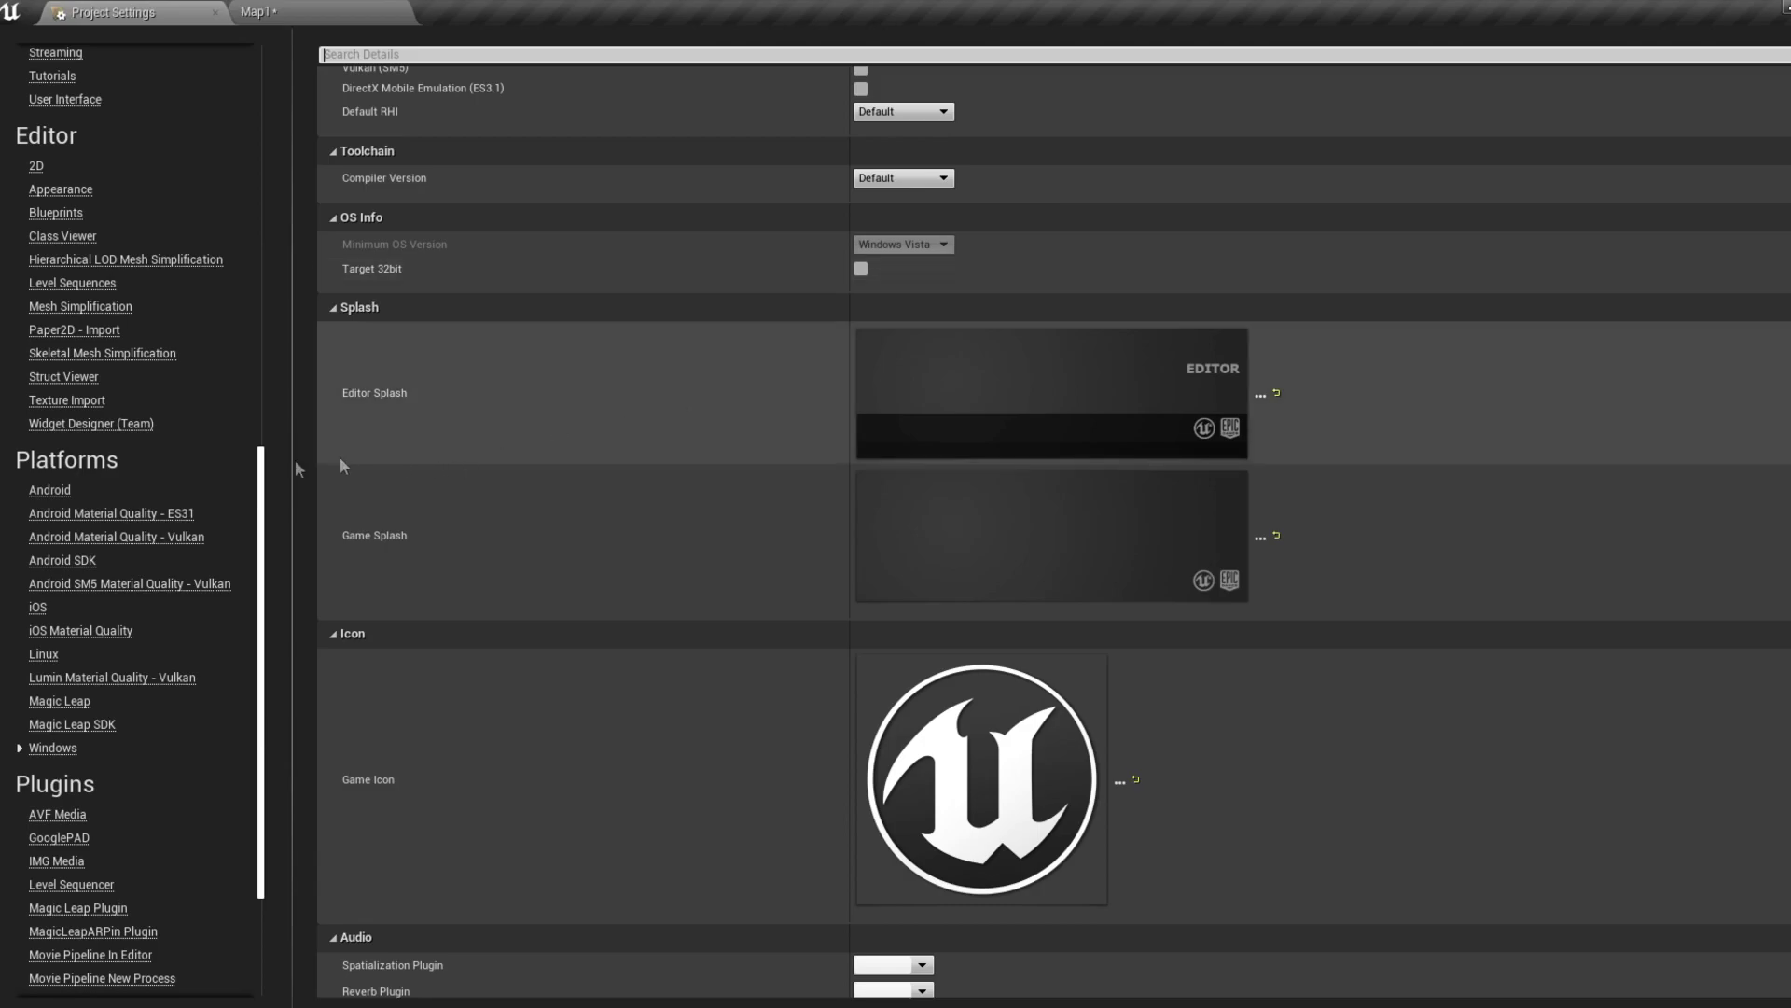
scroll(134, 571, "up", 10)
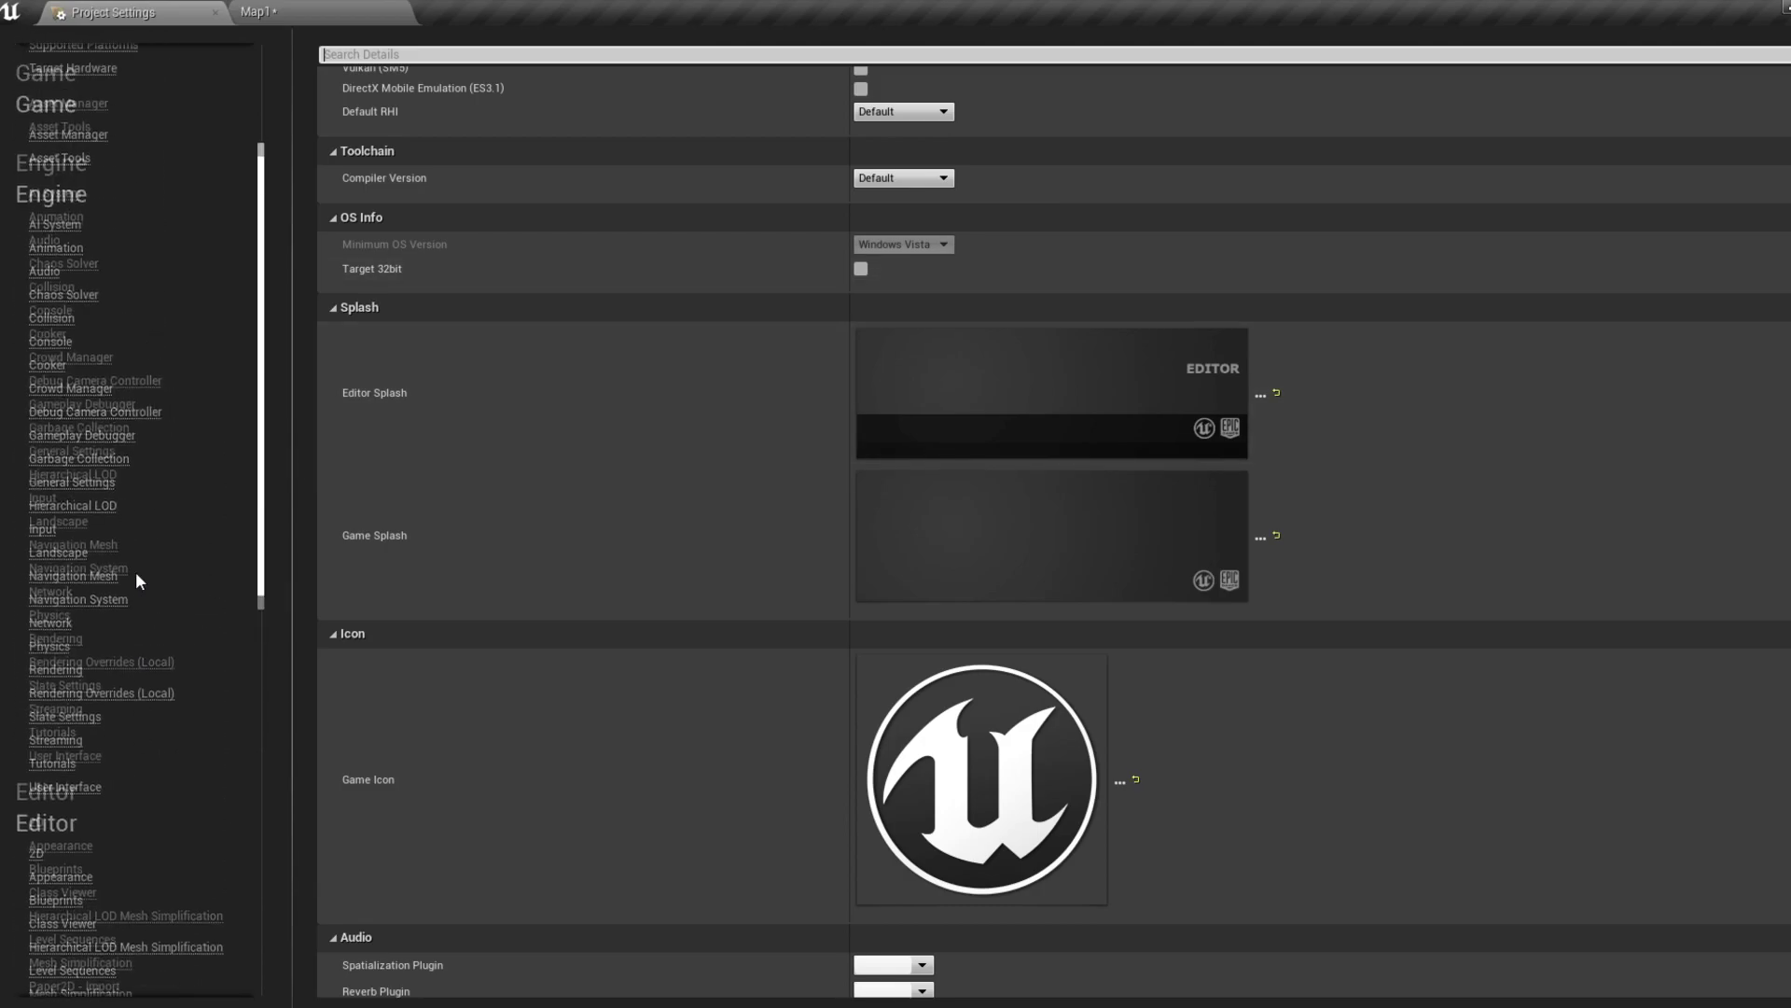
scroll(136, 573, "up", 1)
scroll(665, 434, "up", 2)
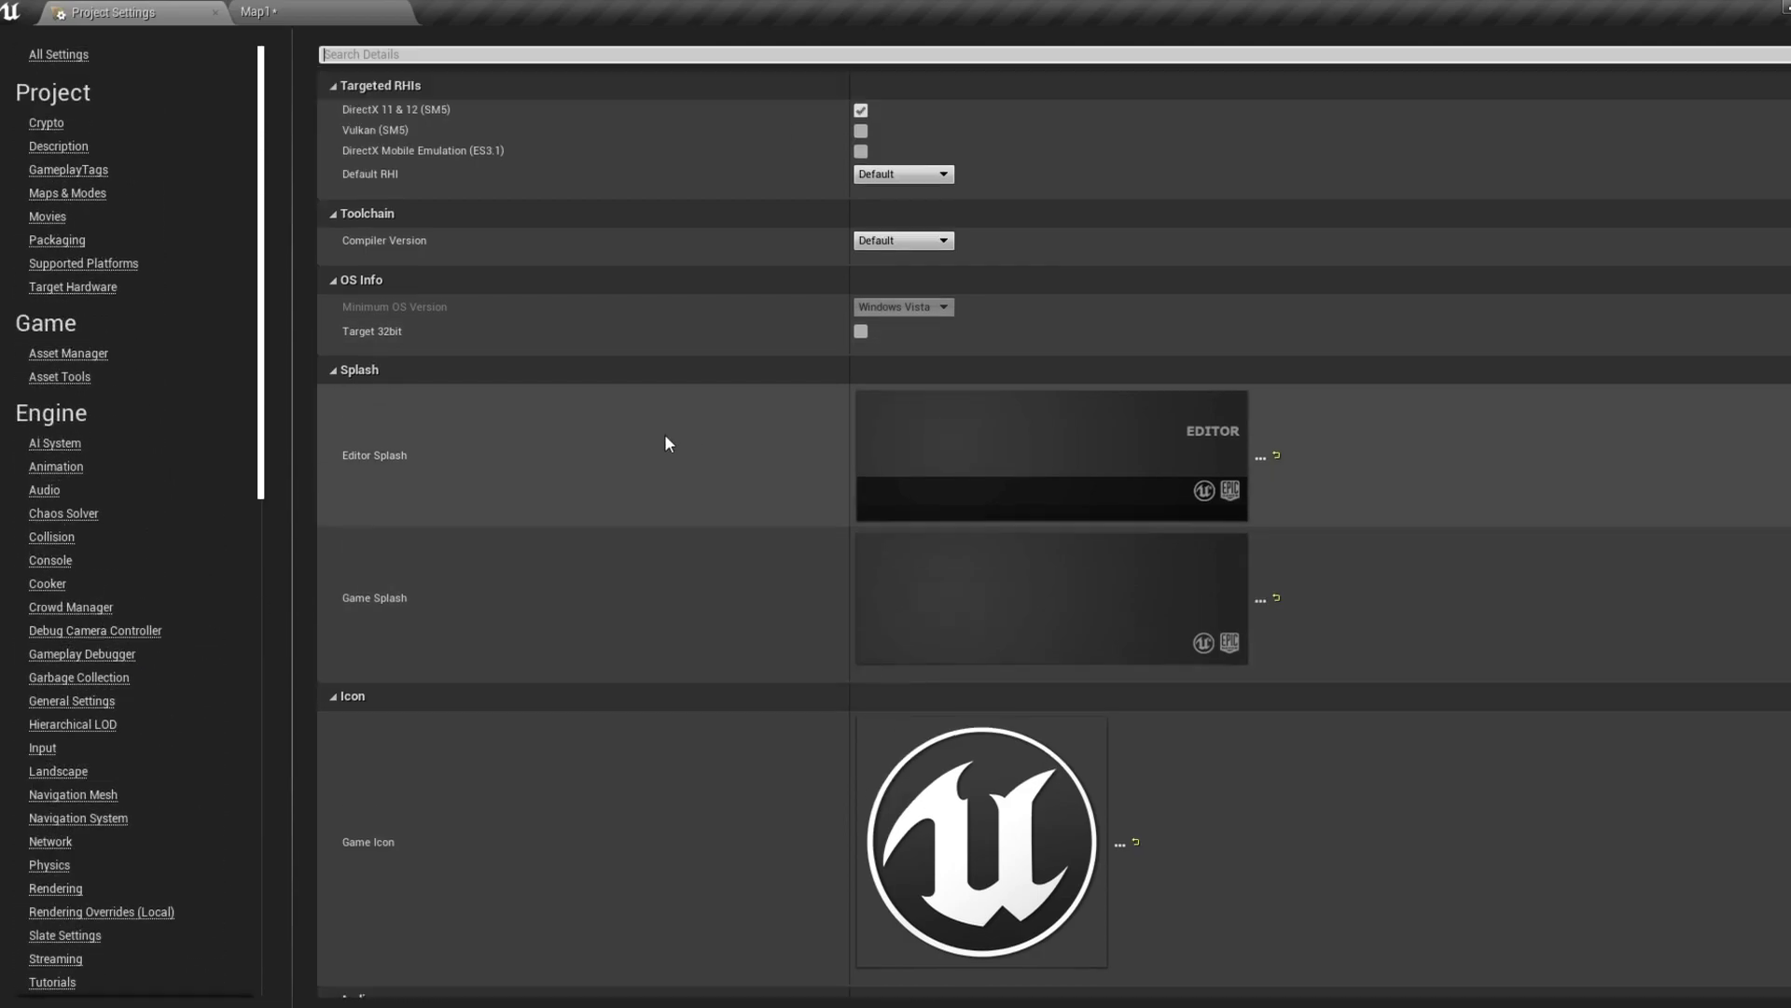
scroll(664, 434, "up", 1)
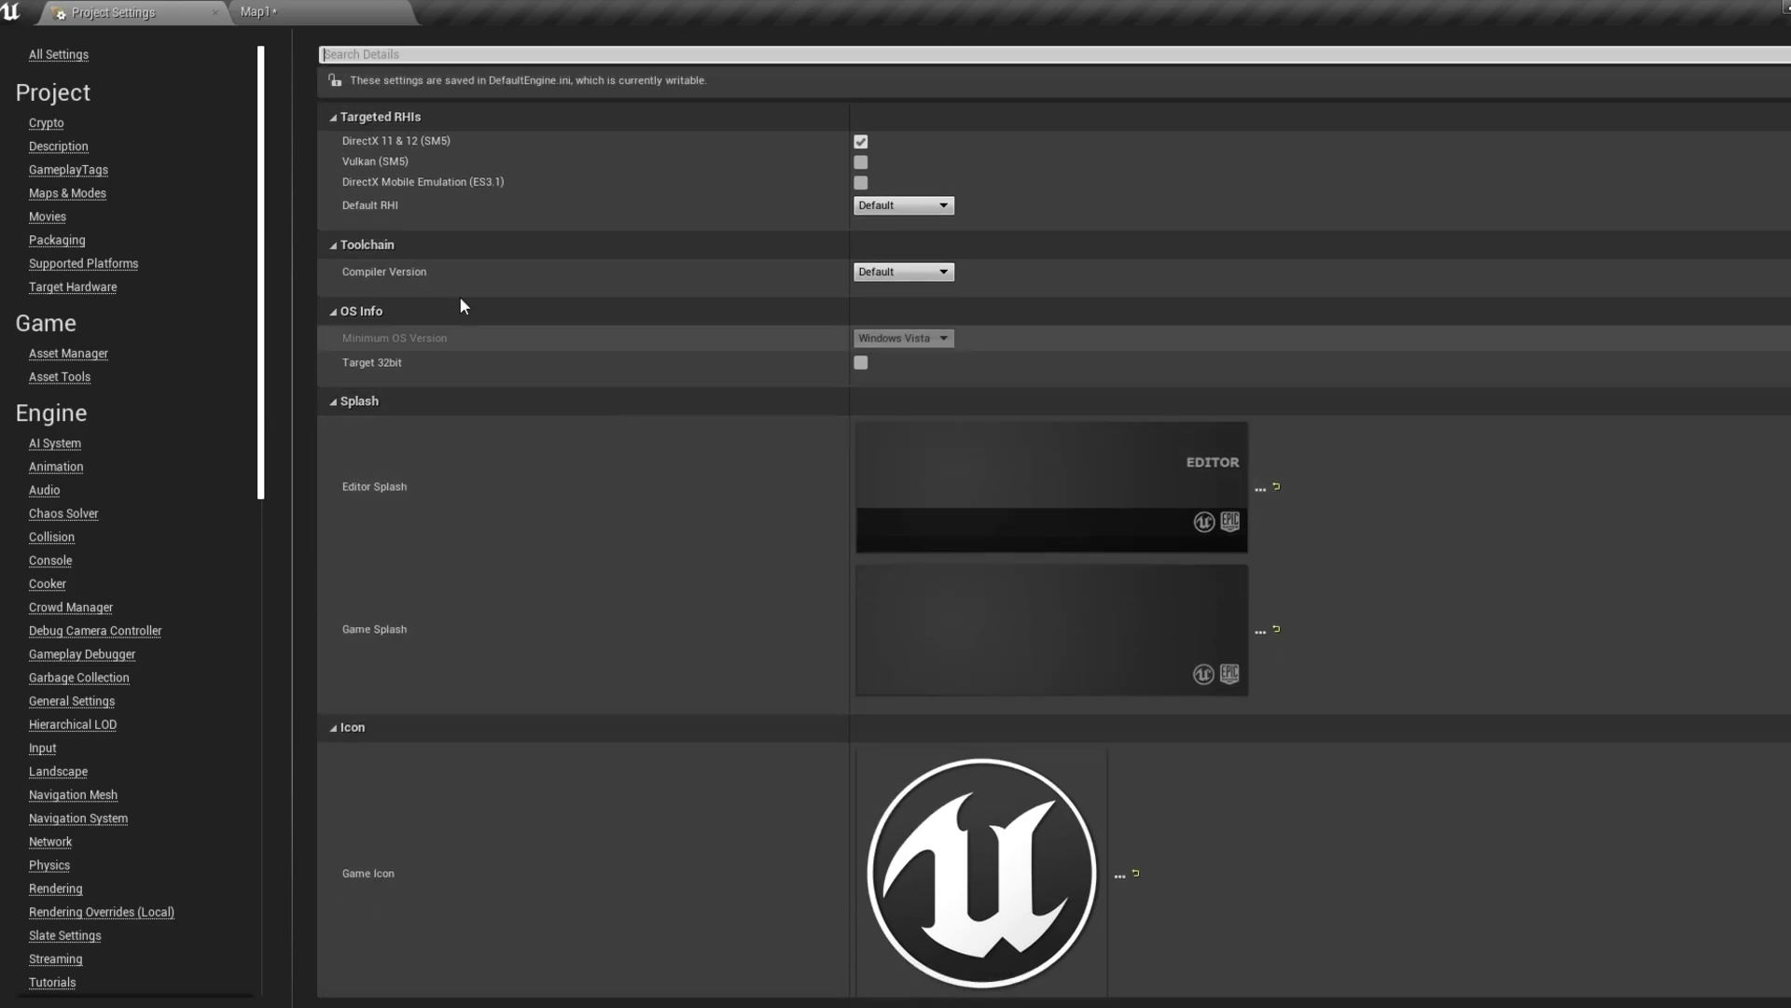
Close Project Settings and package the project for Windows (64-bit) into the ThirdpersonProject folder.
left_click(215, 12)
left_click(16, 34)
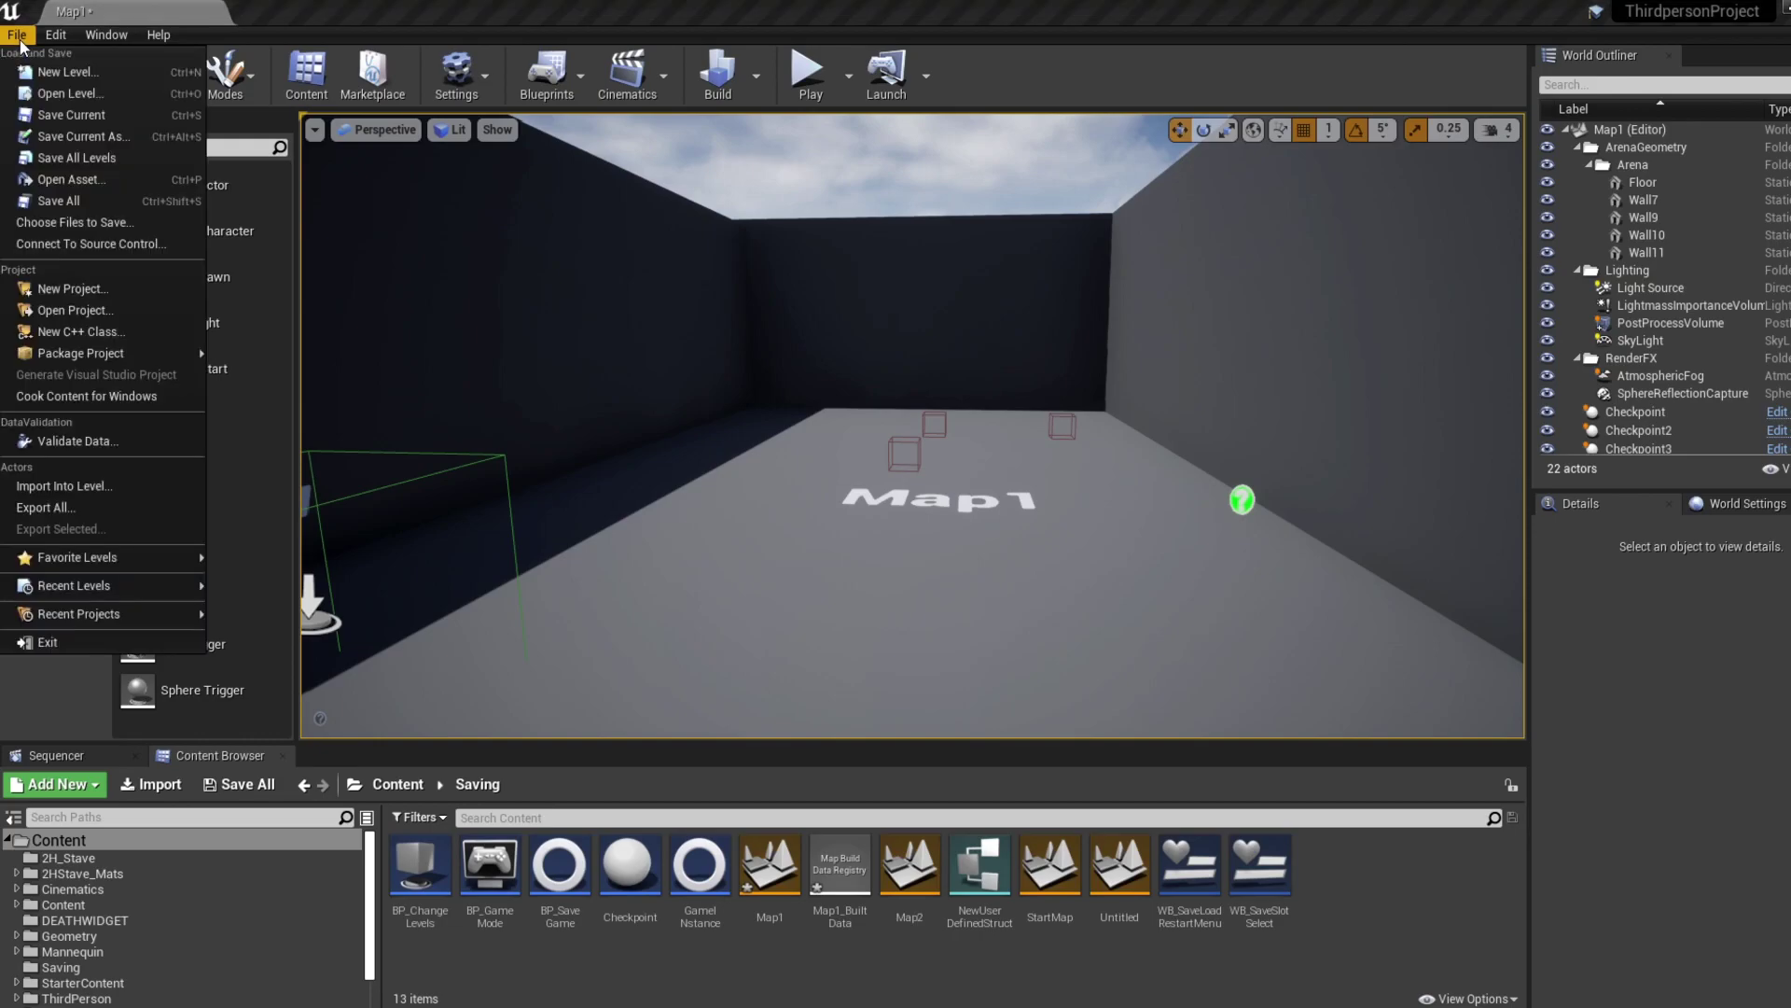
mouse_move(68, 359)
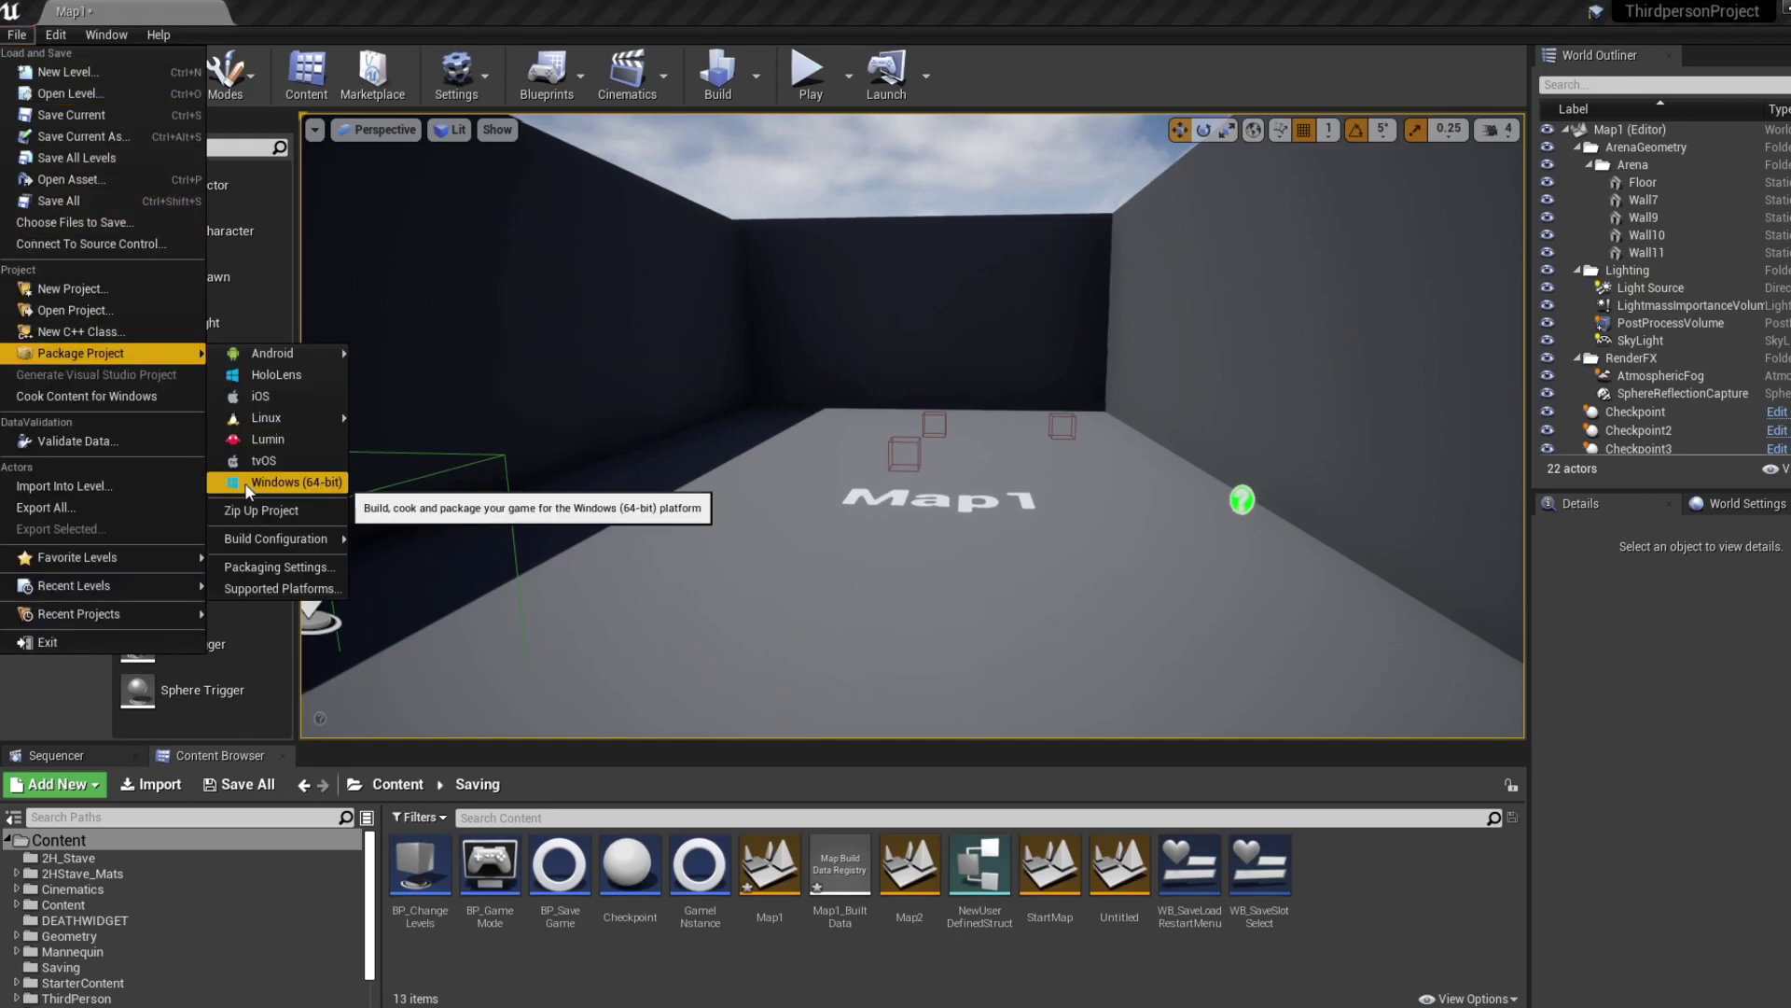
left_click(17, 34)
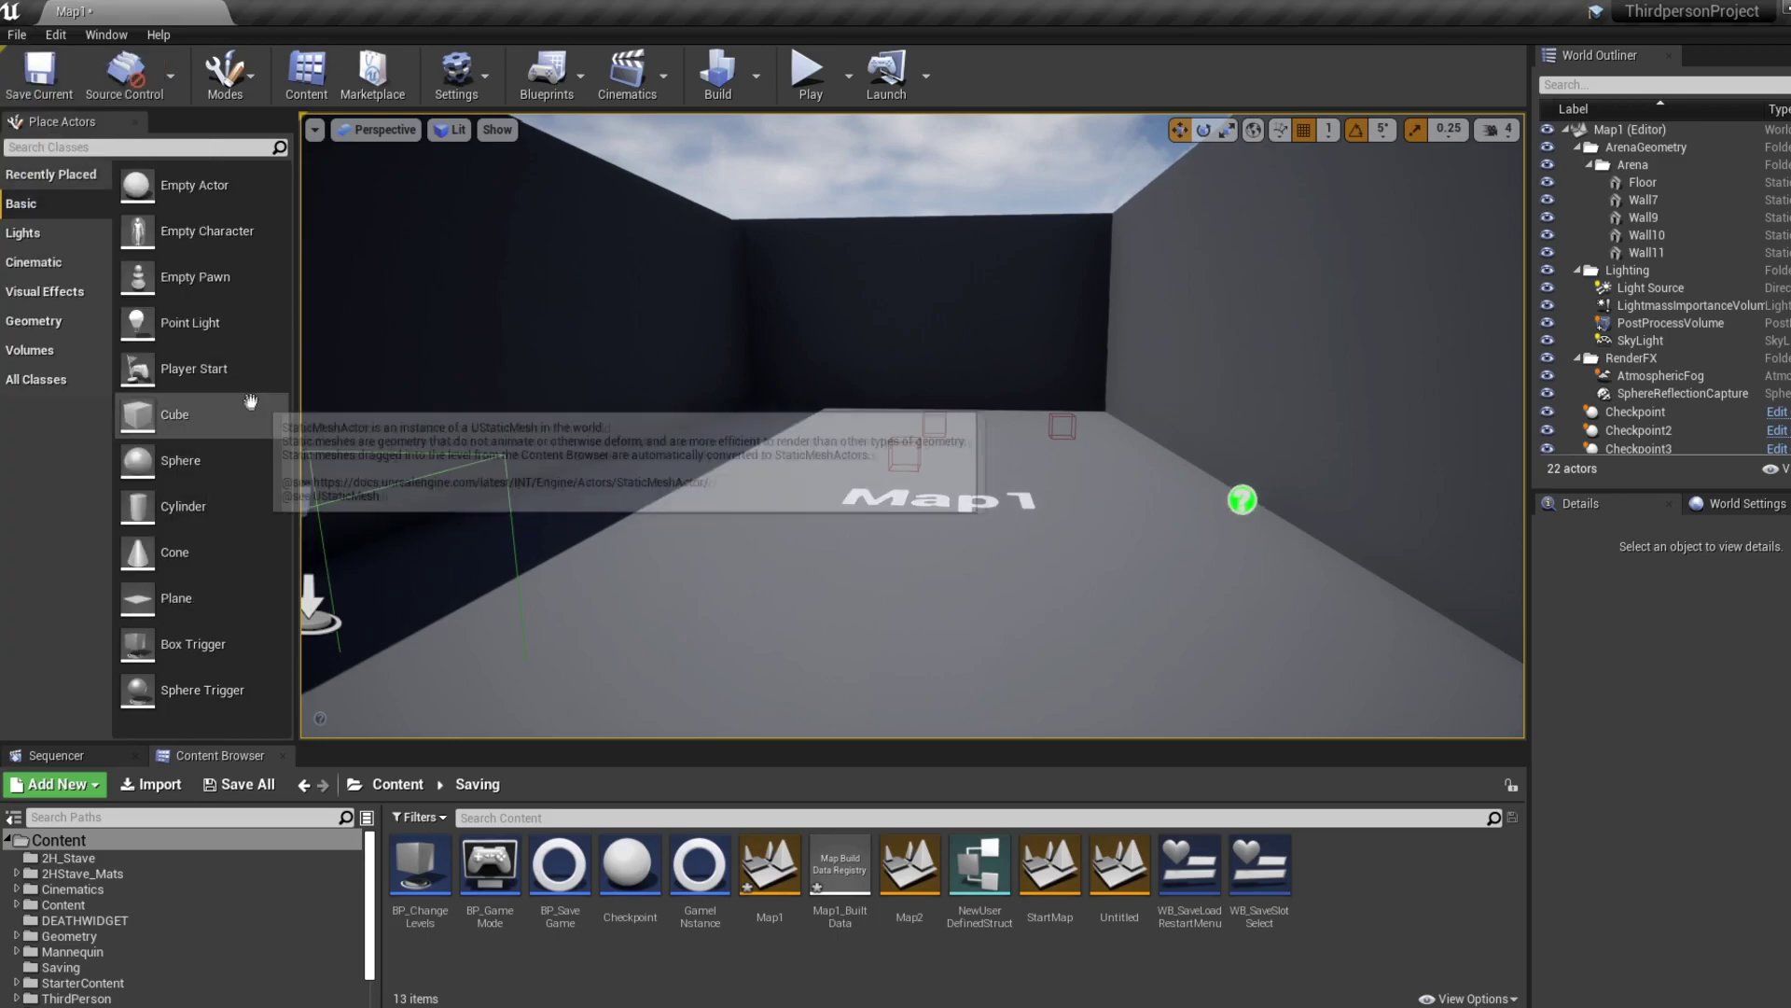
left_click(17, 35)
mouse_move(89, 353)
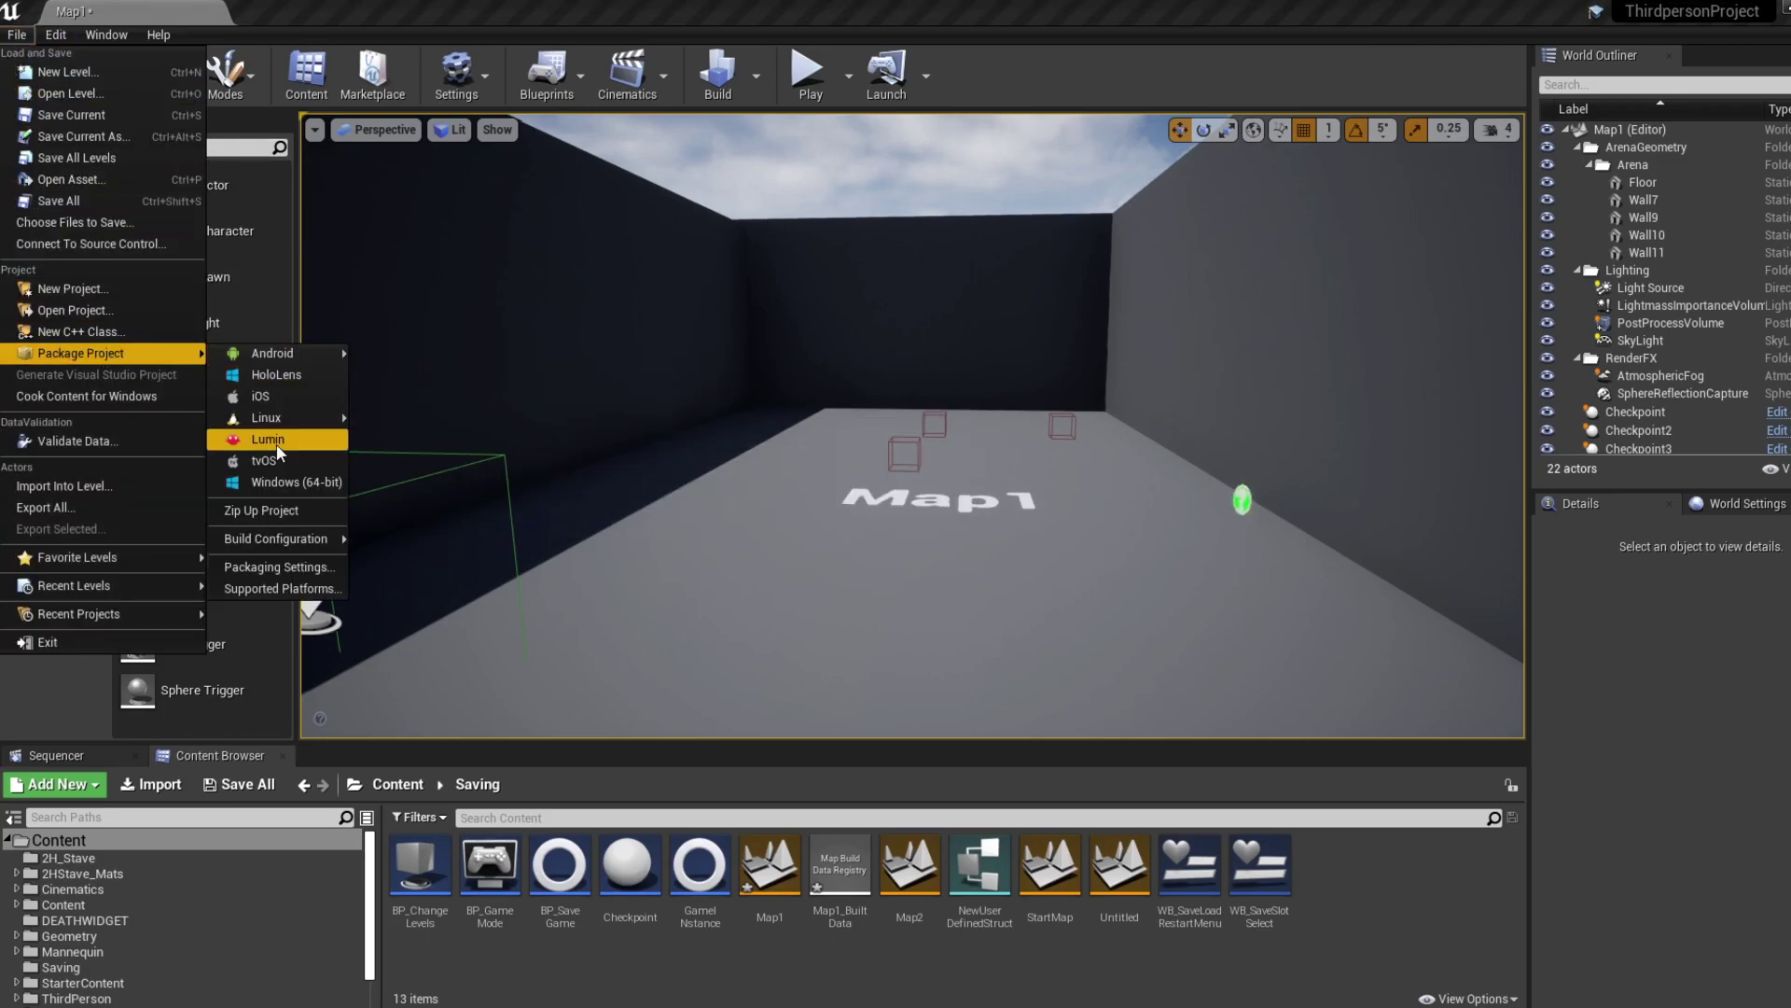
left_click(261, 474)
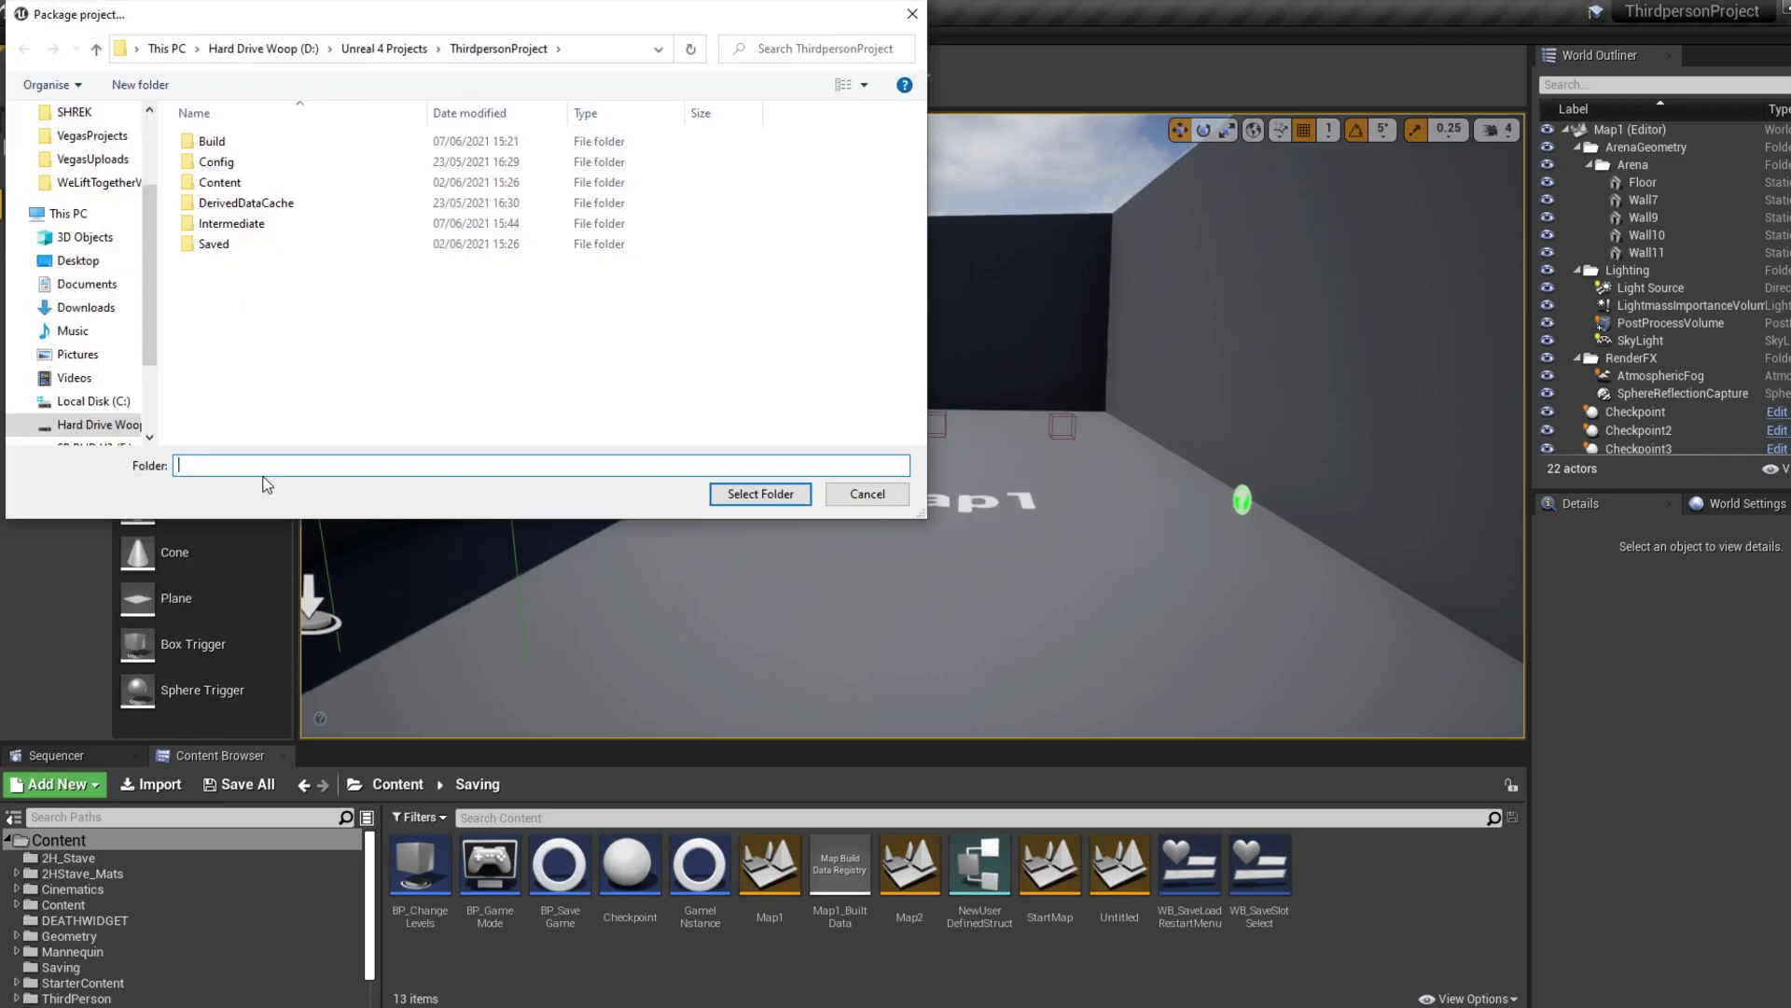
left_click(761, 494)
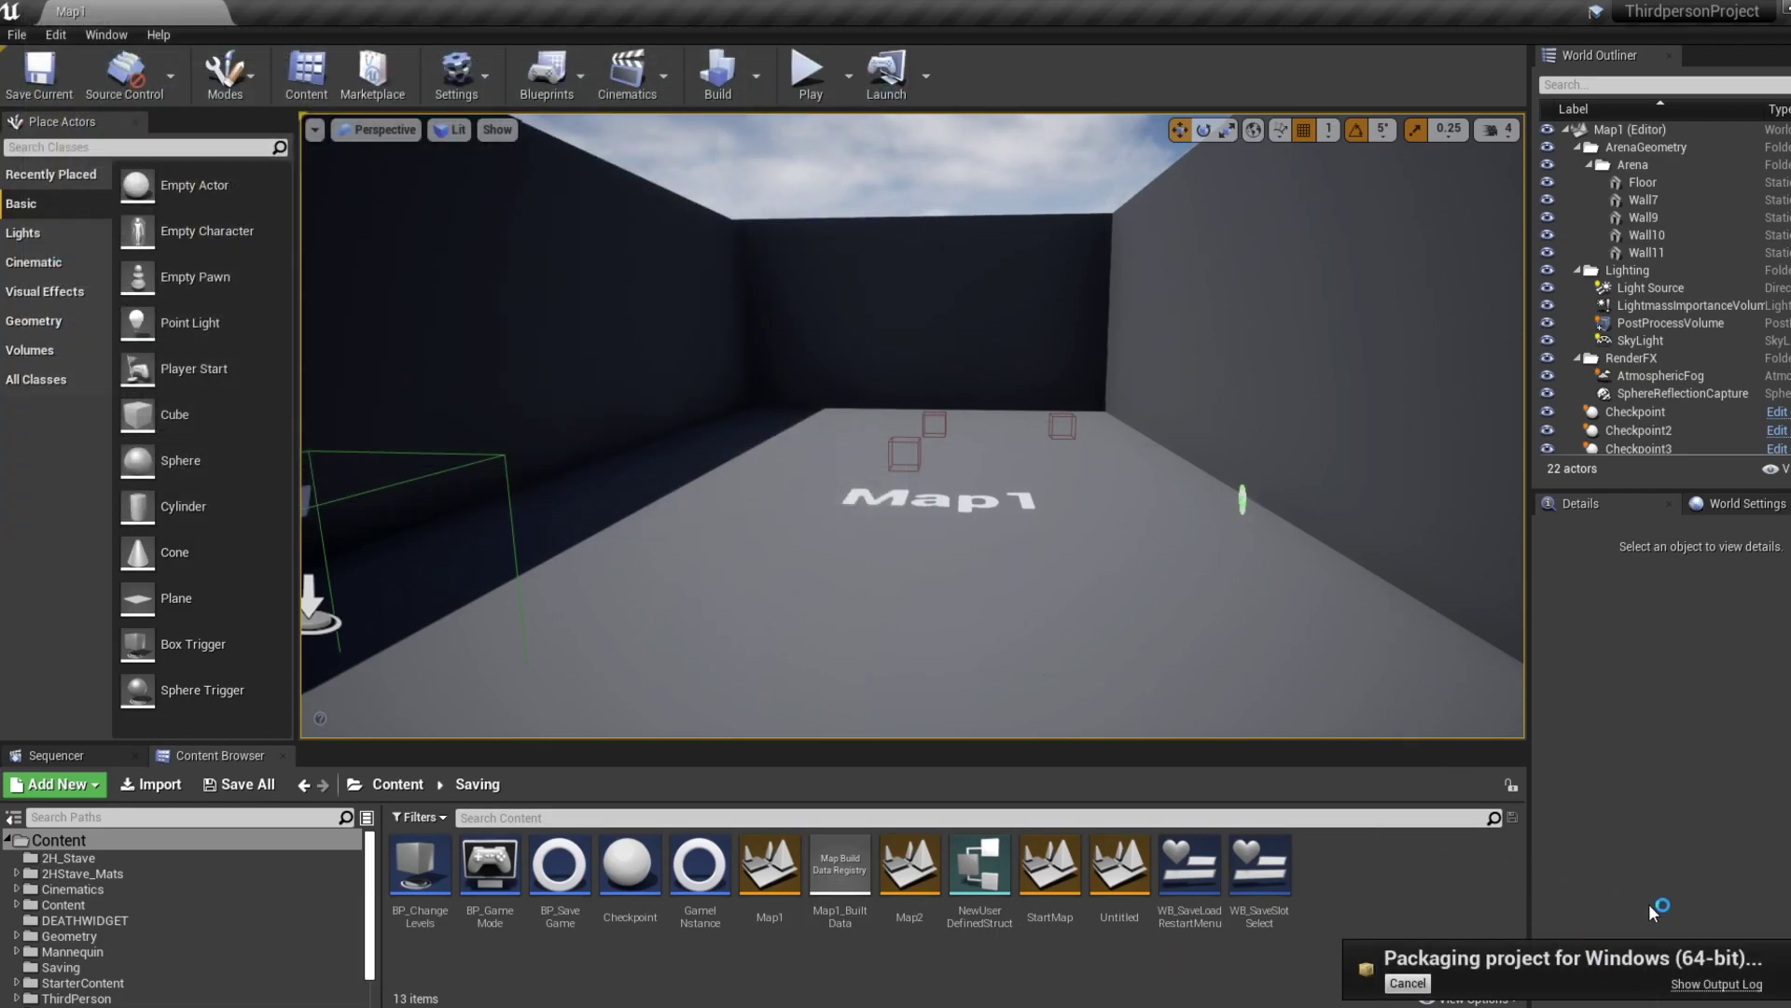
Show the Output Log from the 'Packaging project for Windows (64-bit)' notification.
left_click(1679, 987)
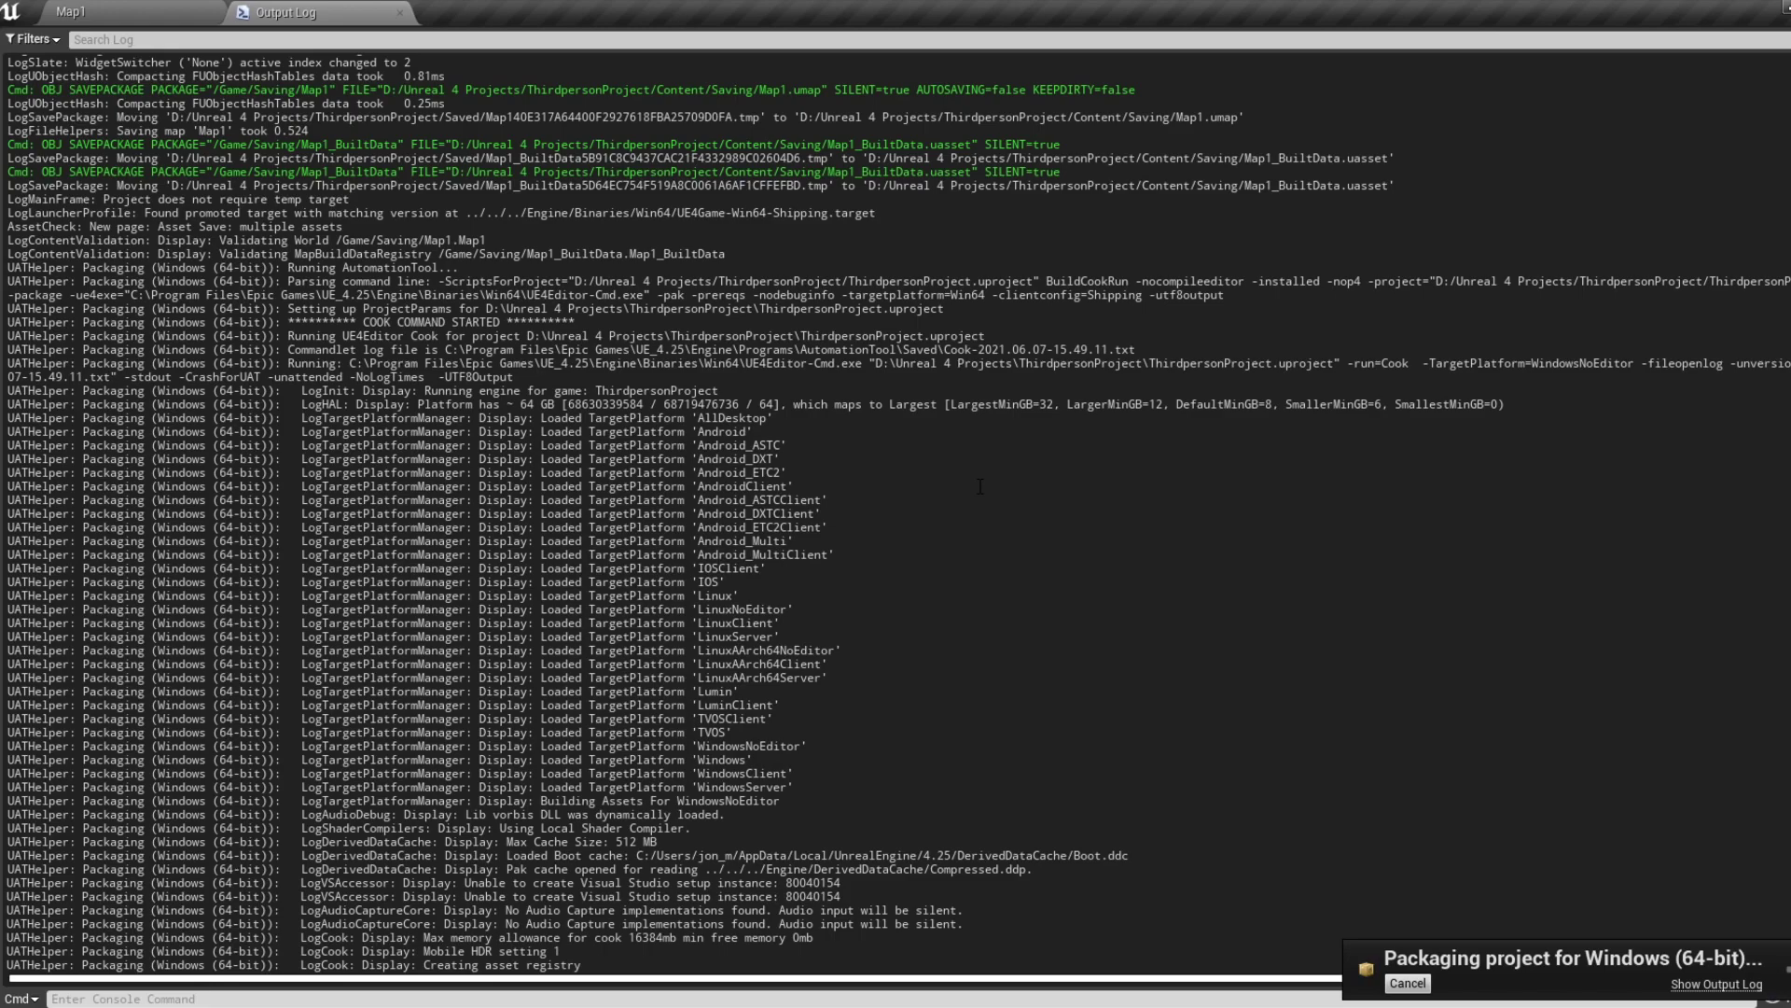
left_click(52, 41)
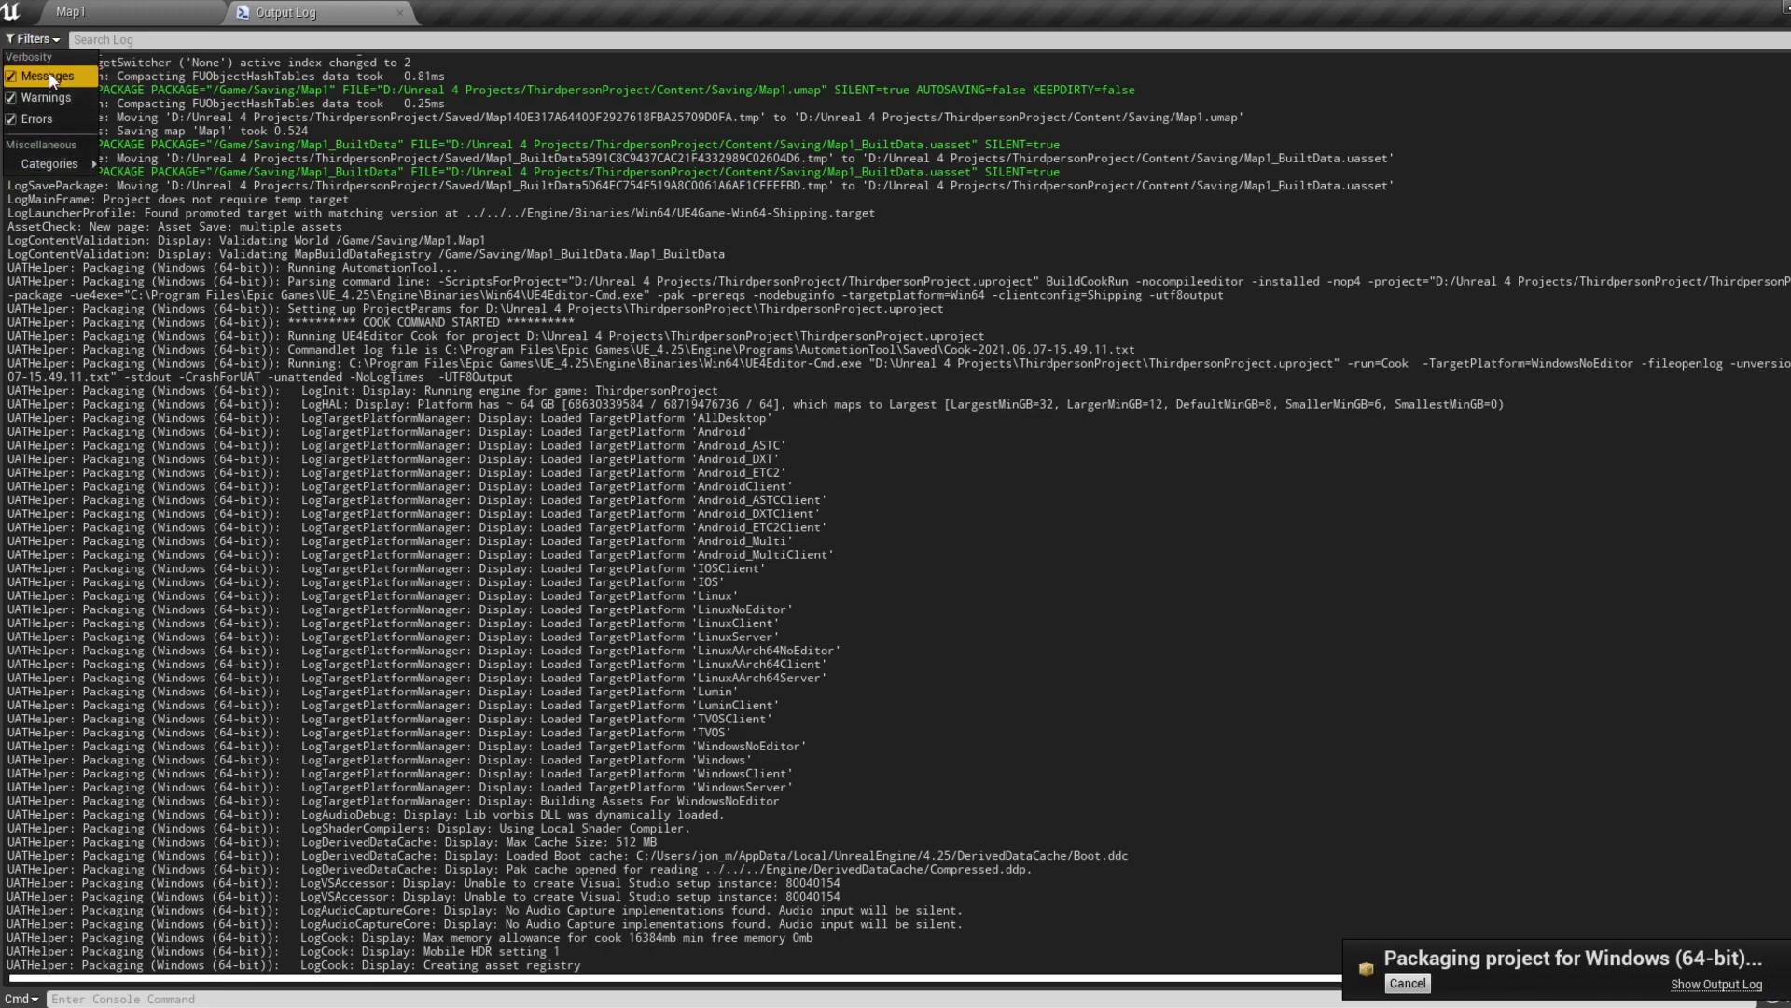
left_click(49, 77)
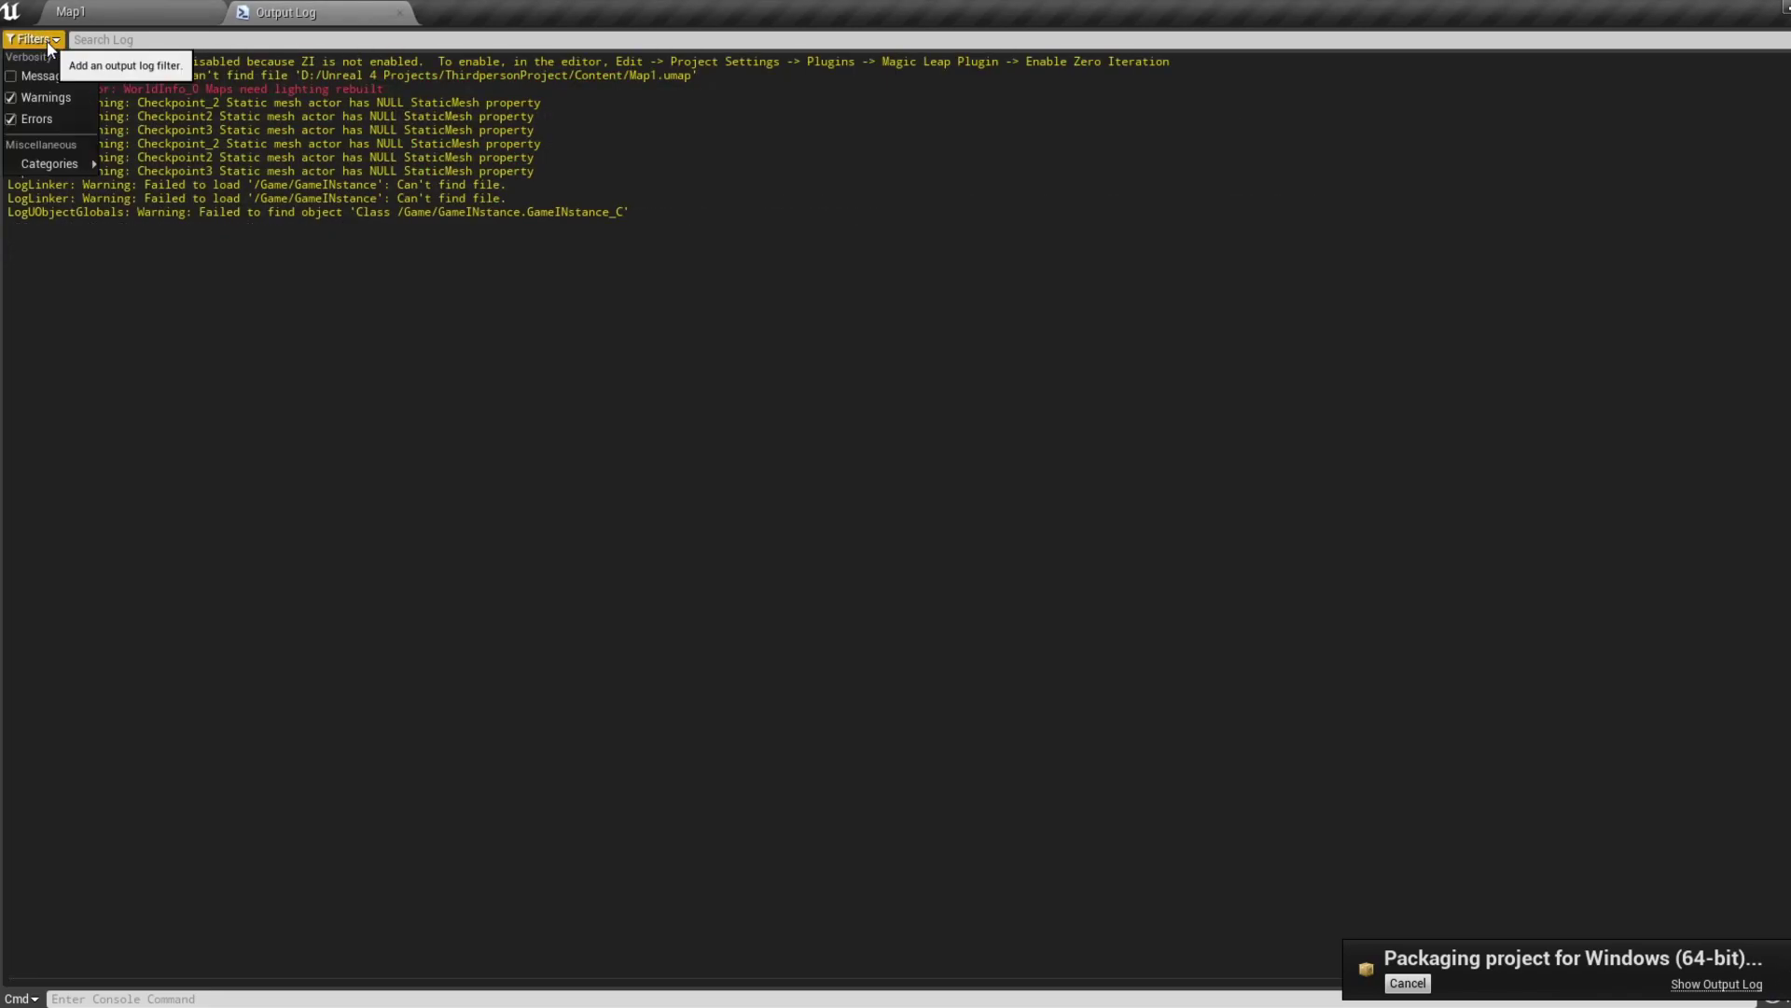
left_click(52, 95)
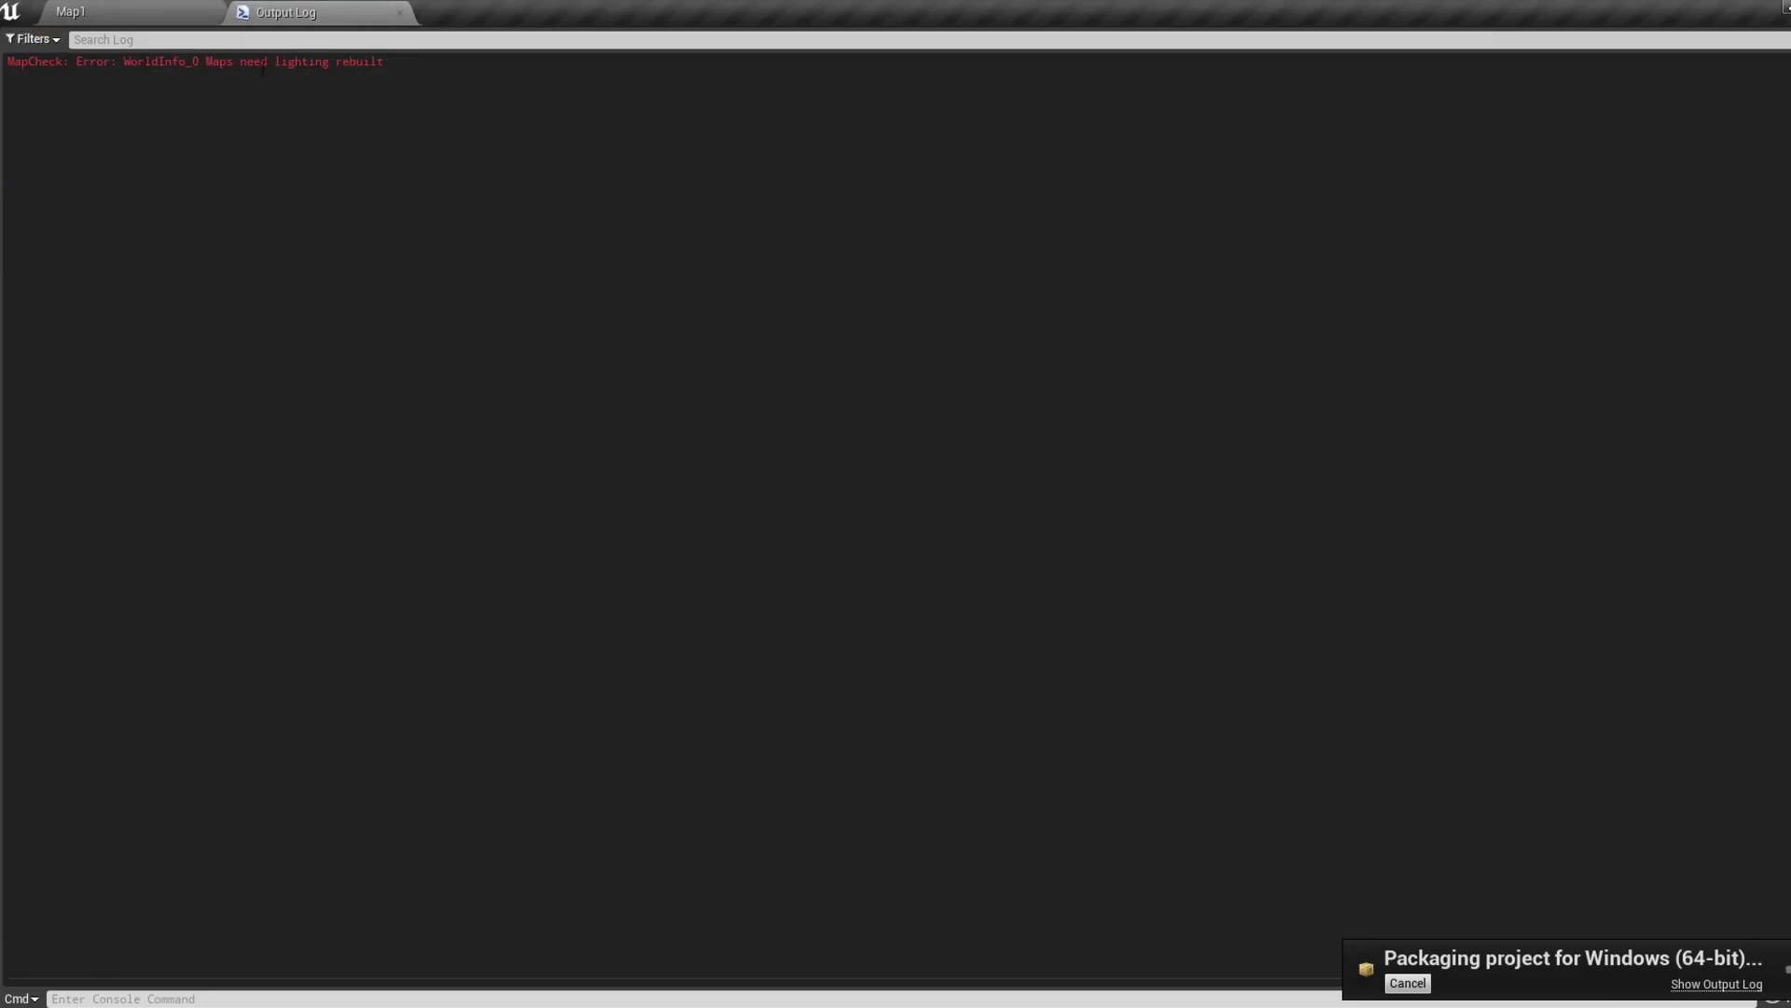
left_click(56, 41)
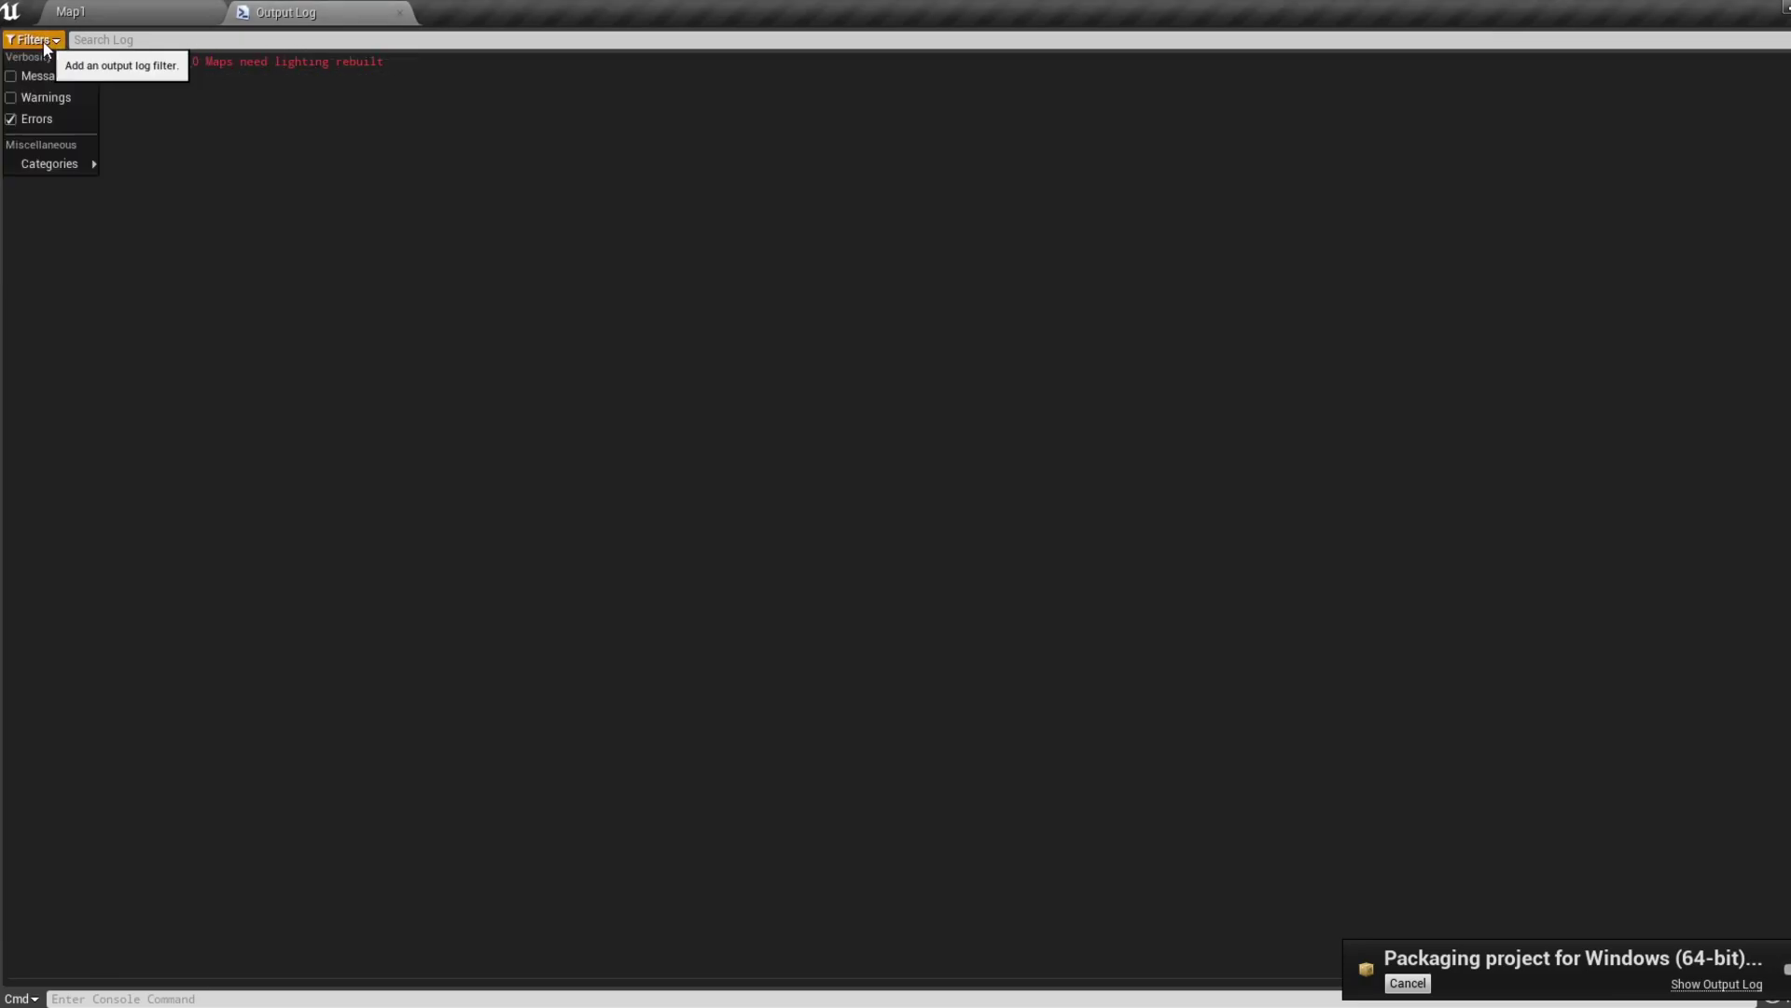
left_click(52, 95)
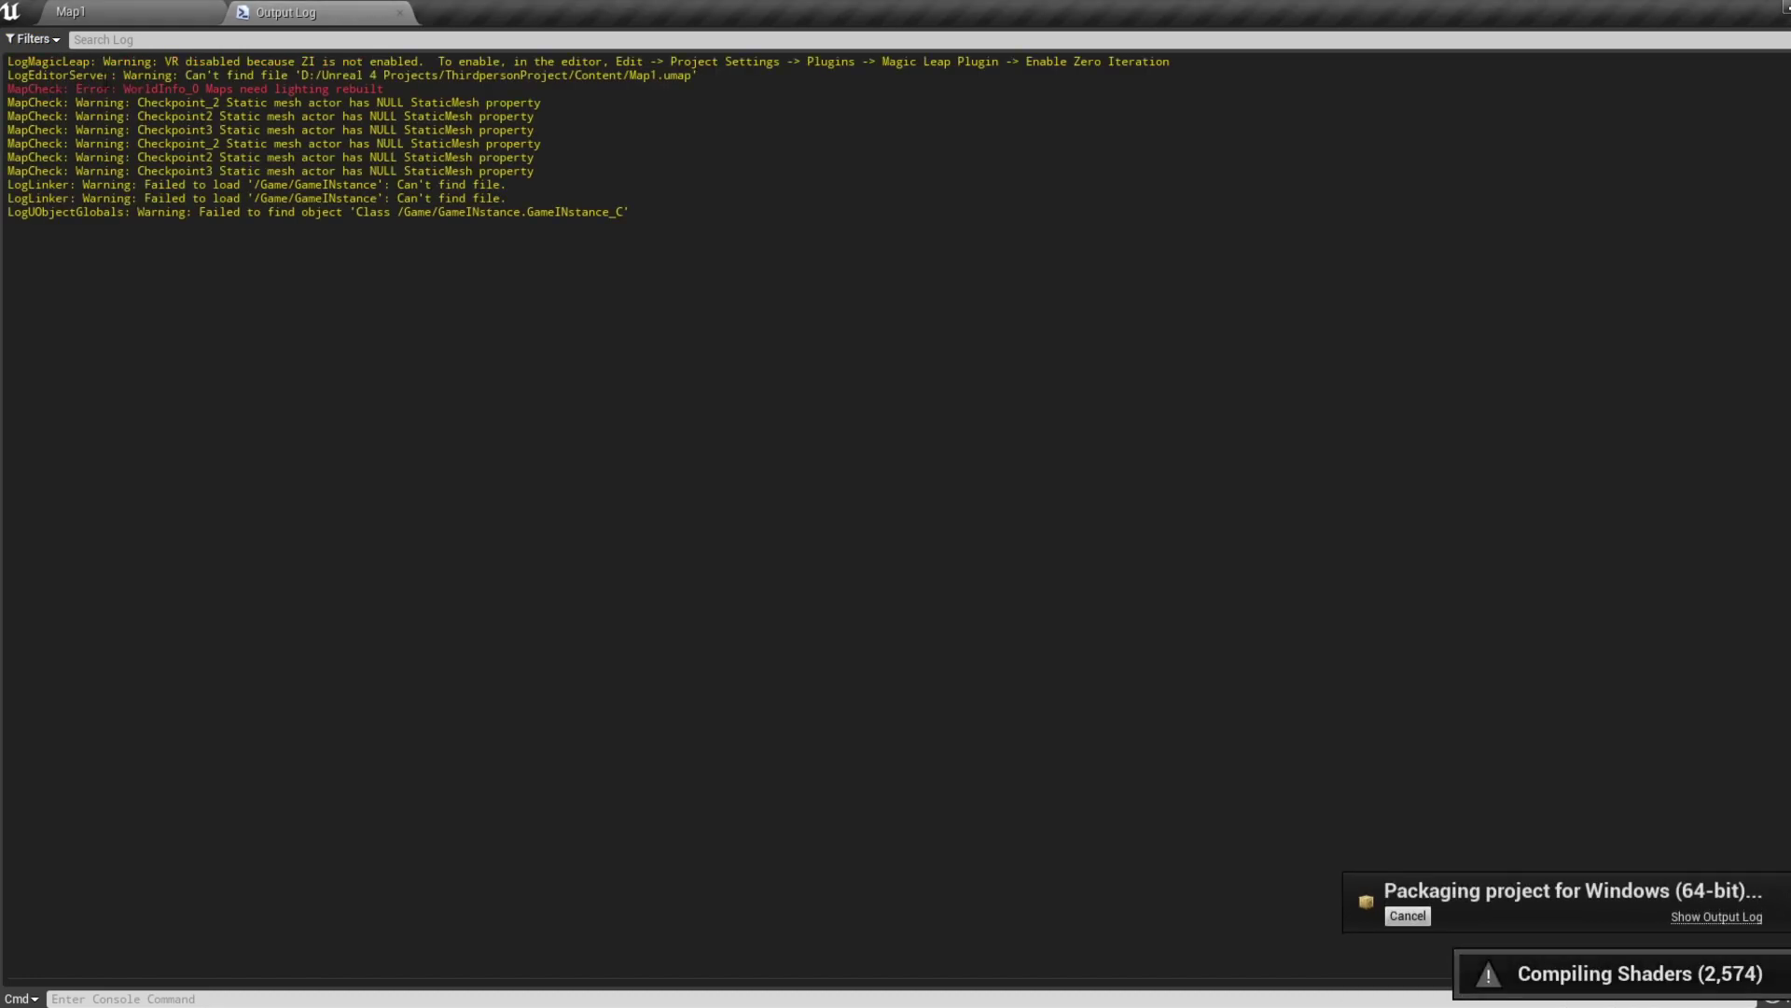
left_click(54, 41)
left_click(48, 70)
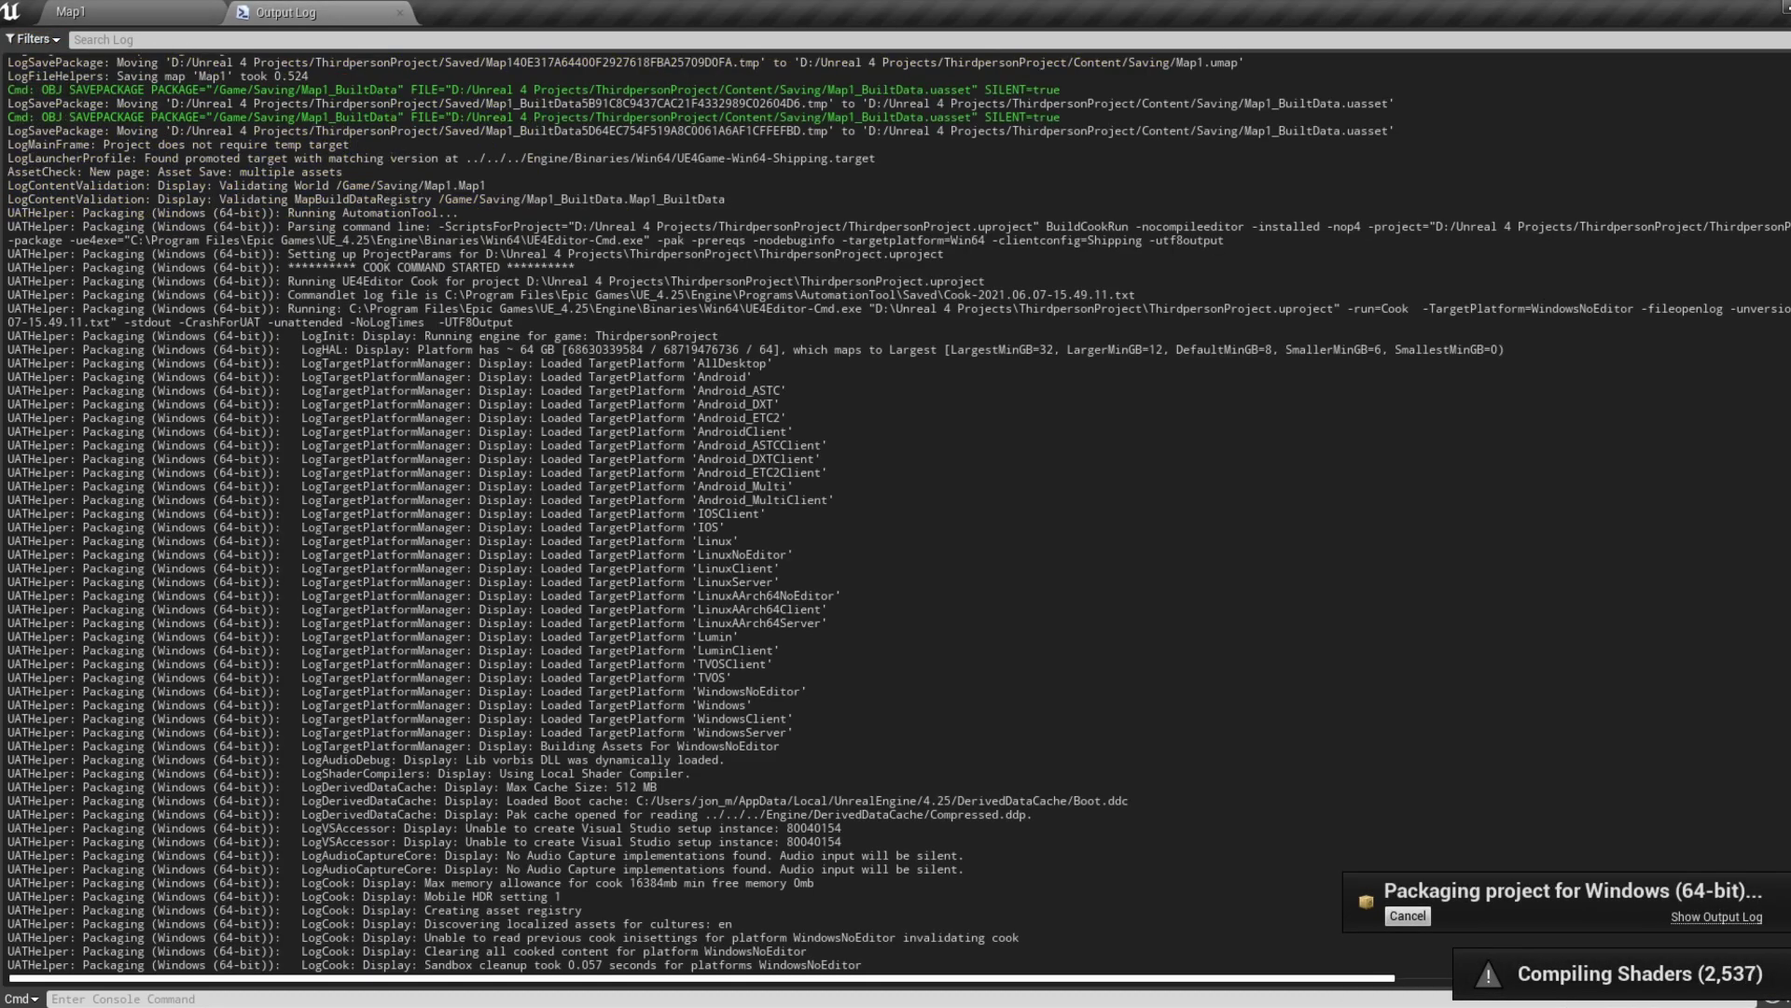
scroll(1424, 662, "up", 10)
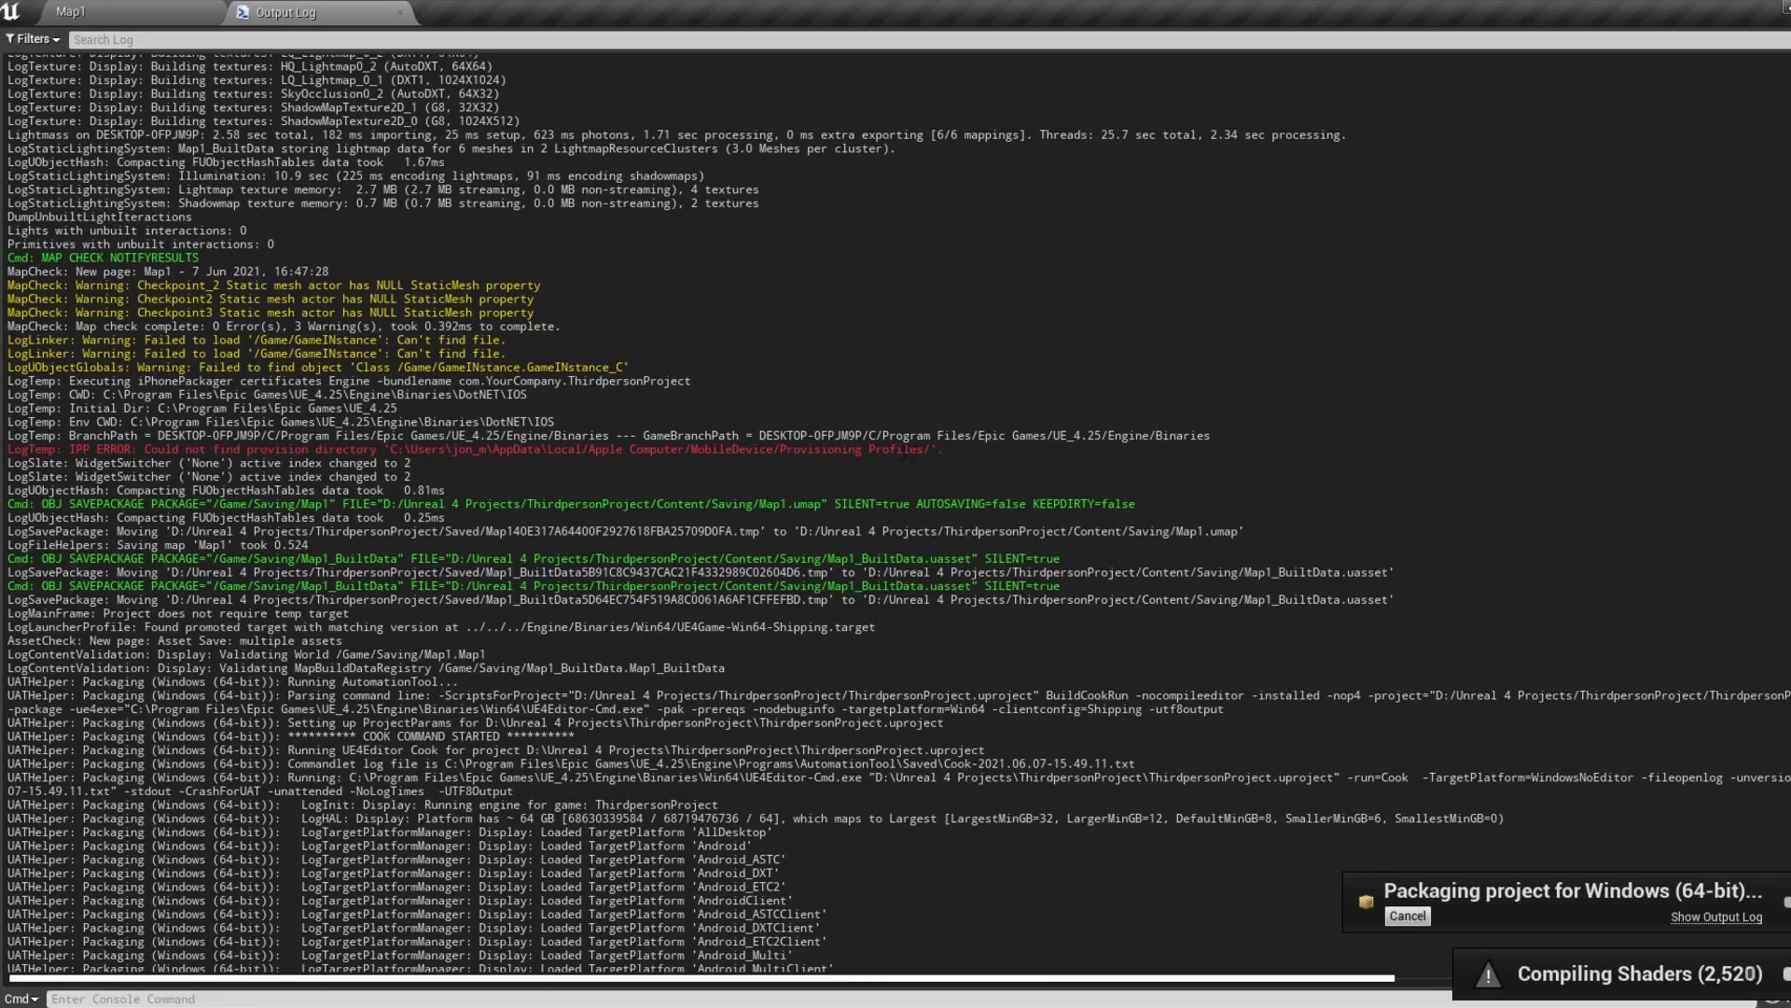
left_click_drag(909, 450, 481, 436)
left_click(481, 435)
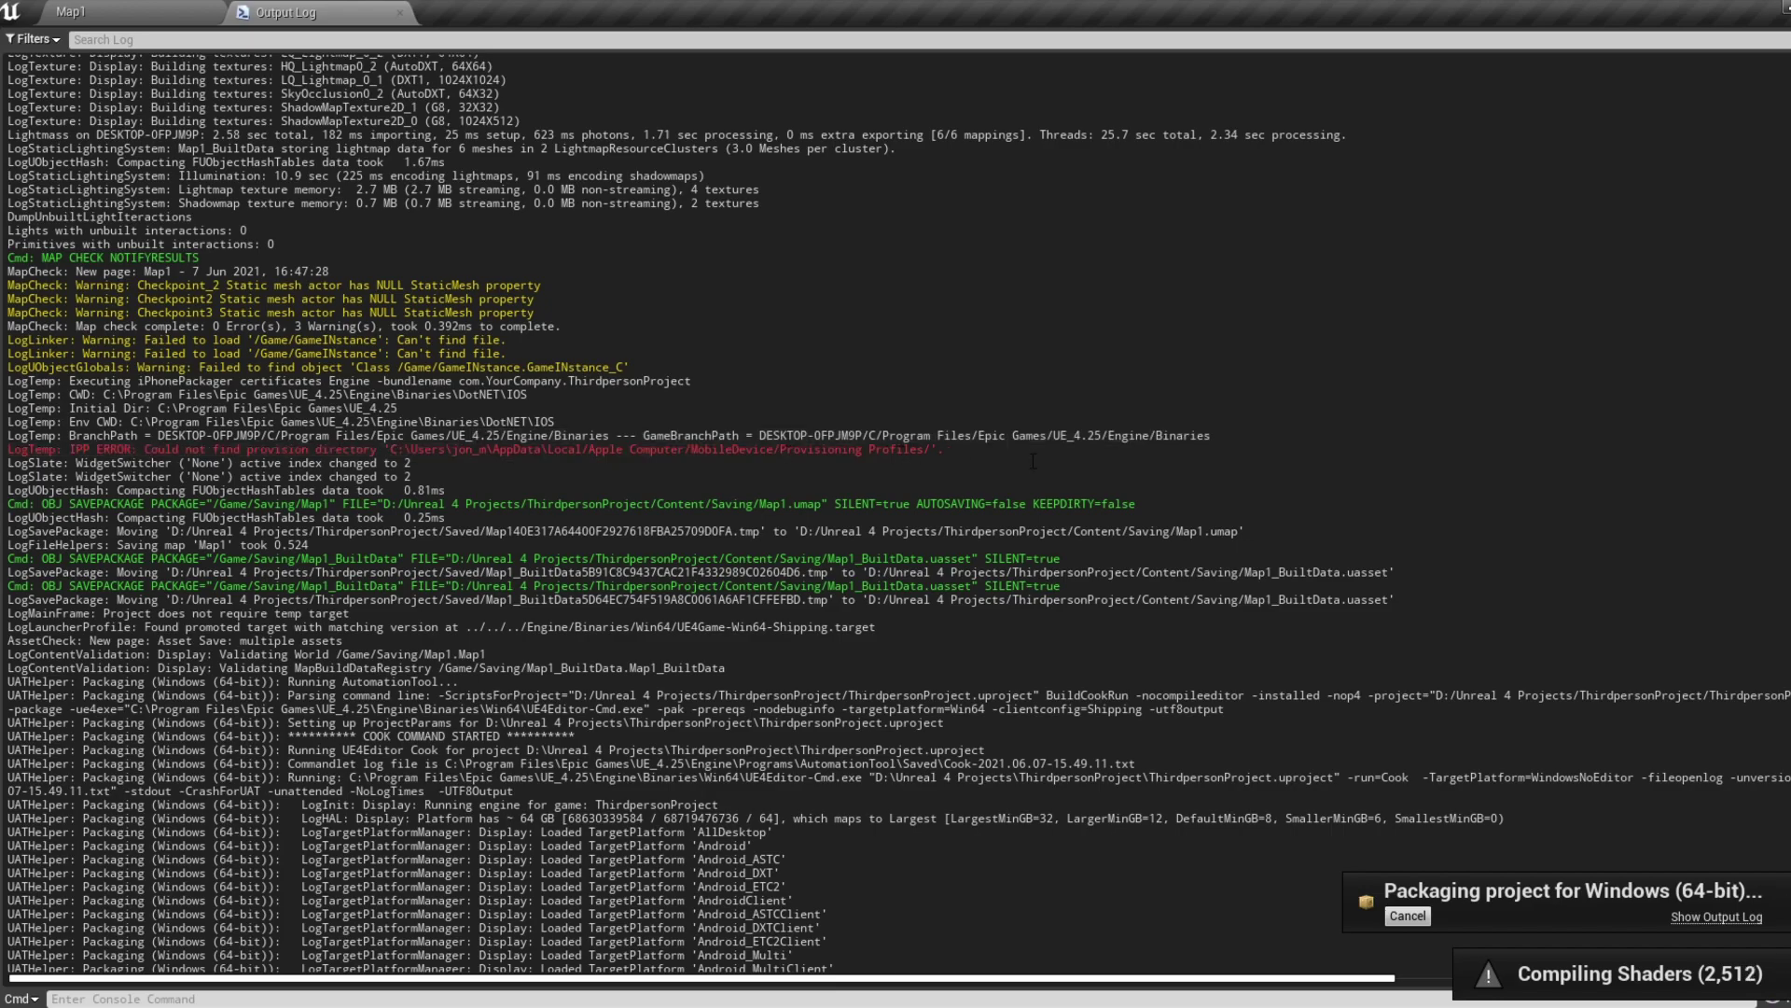